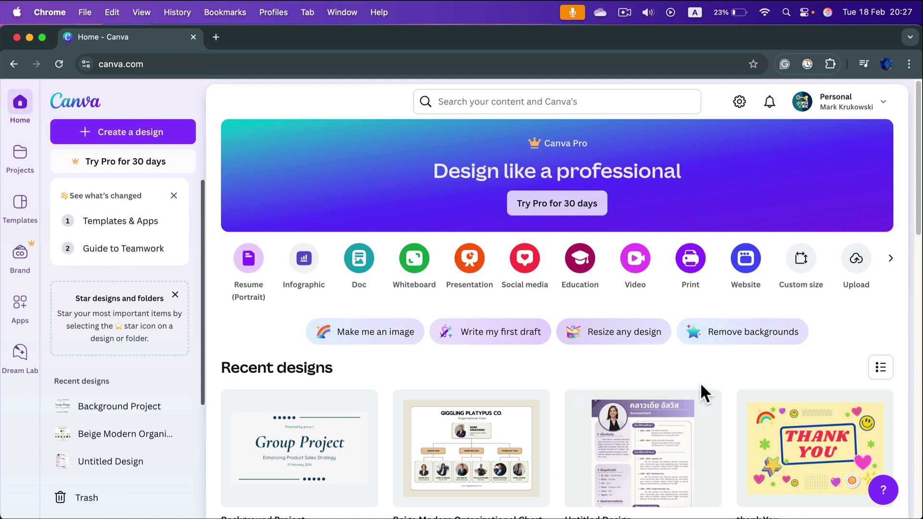
Search Canva for 'flow chart' templates and scroll through the results.
{"action": "left_click", "coordinate": [571, 102]}
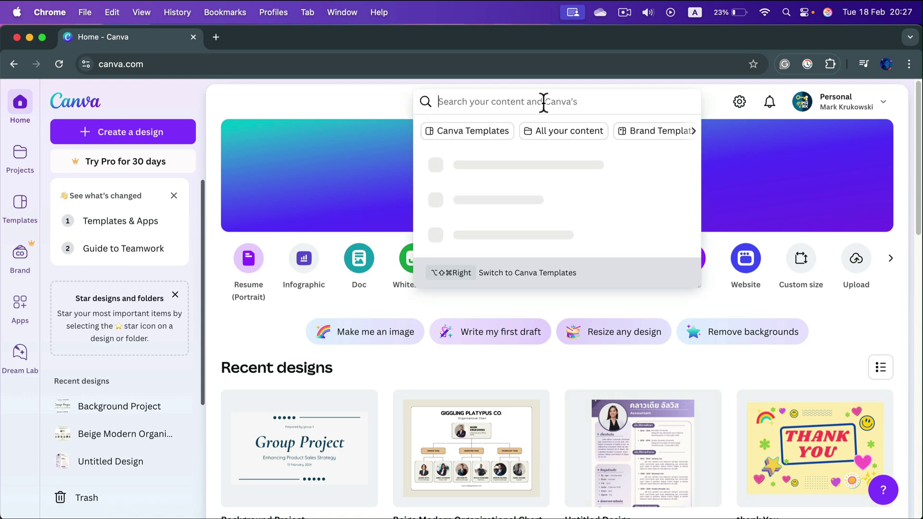
{"action": "type", "text": "flow"}
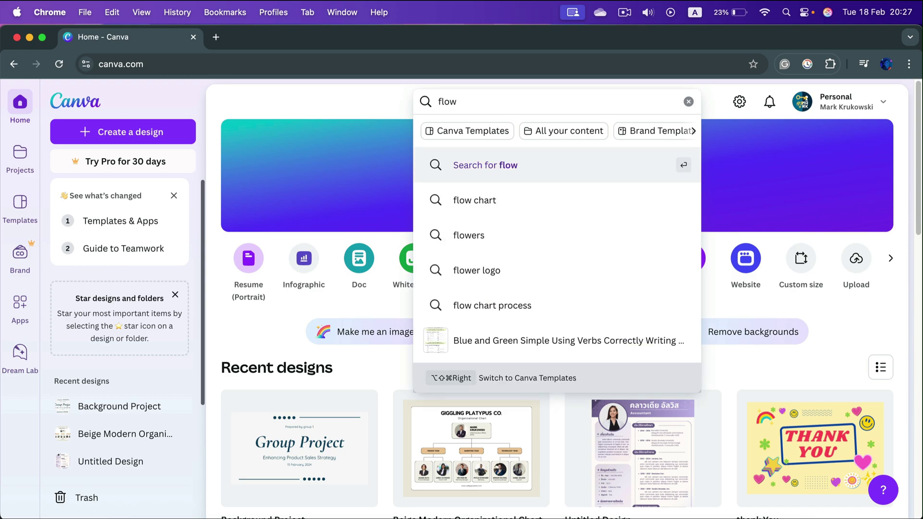
{"action": "left_click", "coordinate": [474, 212]}
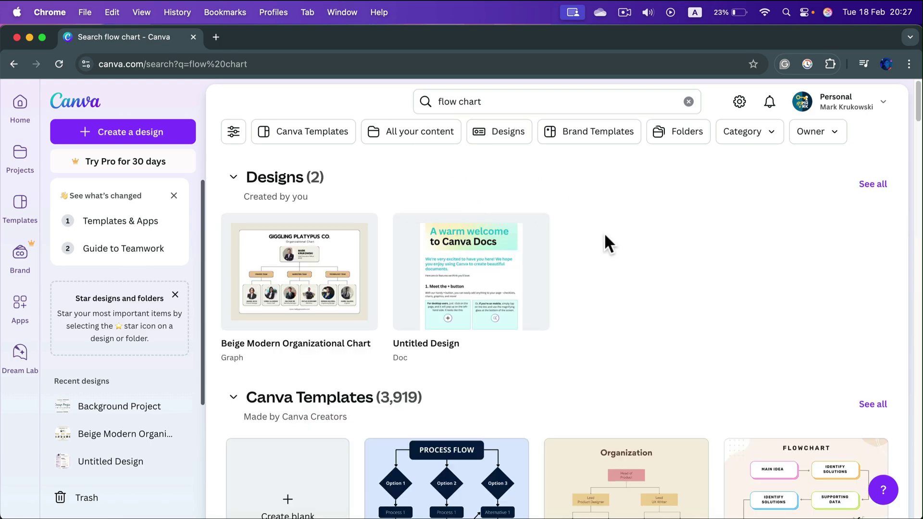
{"action": "scroll", "coordinate": [625, 264], "scroll_direction": "down", "scroll_amount": 4}
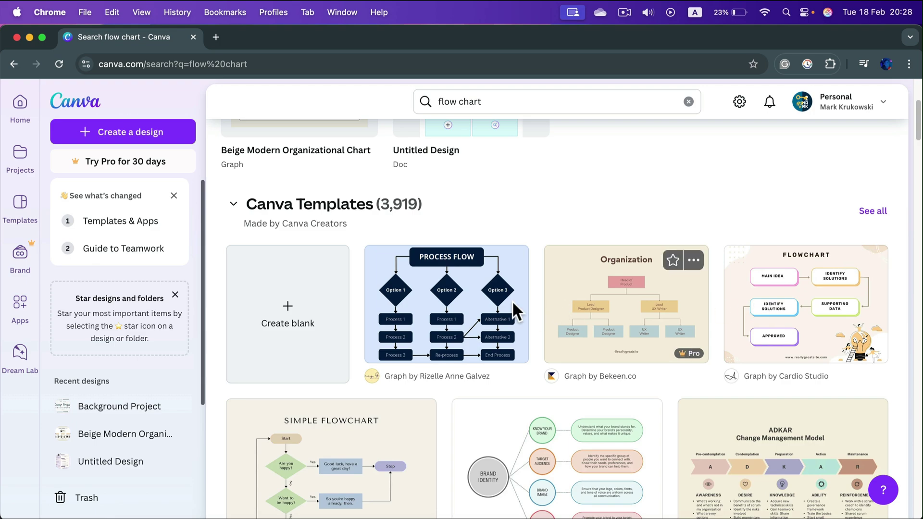
{"action": "scroll", "coordinate": [465, 318], "scroll_direction": "down", "scroll_amount": 1}
{"action": "scroll", "coordinate": [464, 322], "scroll_direction": "down", "scroll_amount": 2}
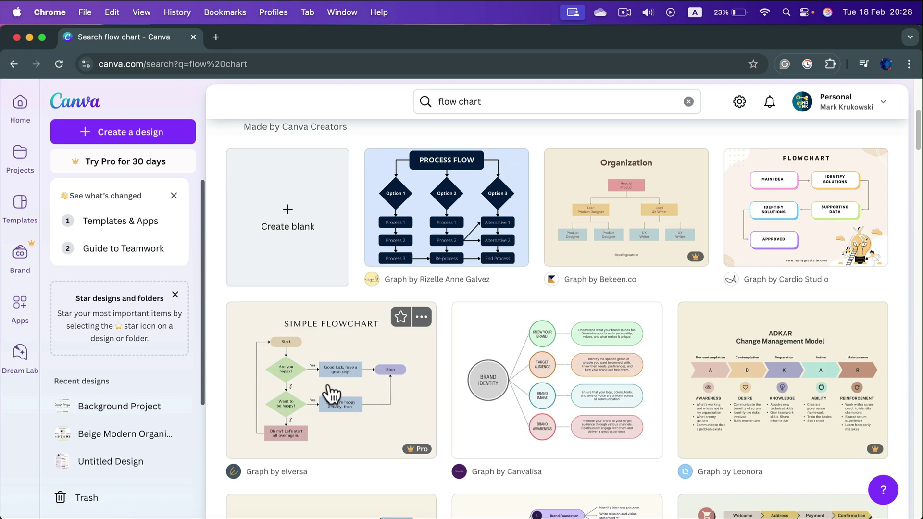
{"action": "scroll", "coordinate": [332, 394], "scroll_direction": "down", "scroll_amount": 1}
{"action": "scroll", "coordinate": [346, 340], "scroll_direction": "down", "scroll_amount": 2}
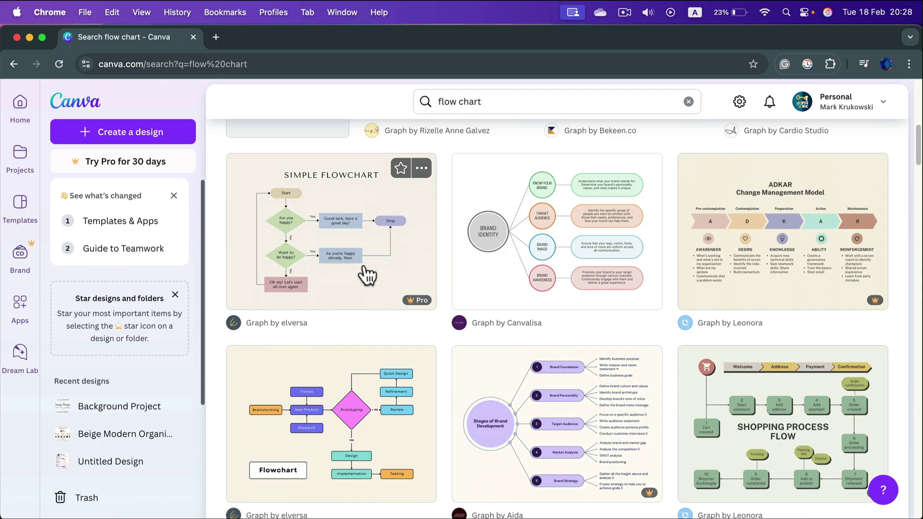
{"action": "scroll", "coordinate": [368, 277], "scroll_direction": "down", "scroll_amount": 2}
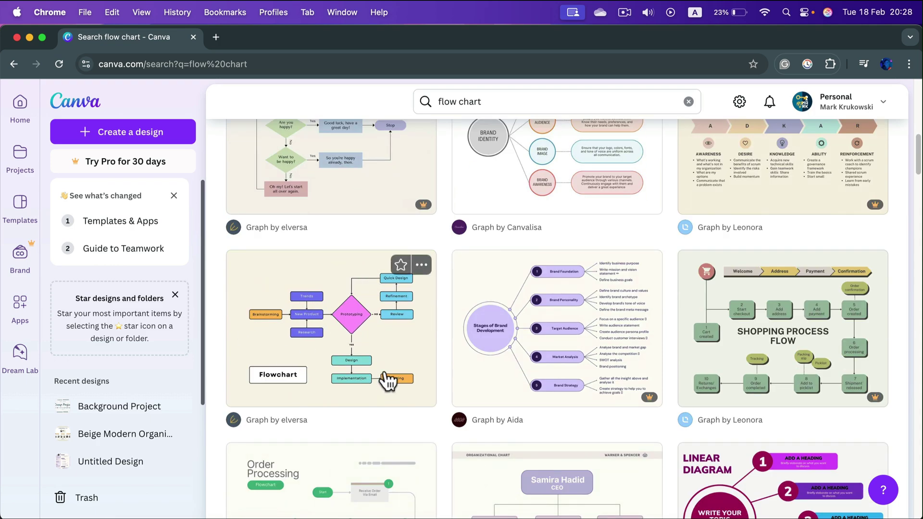
{"action": "scroll", "coordinate": [379, 337], "scroll_direction": "up", "scroll_amount": 10}
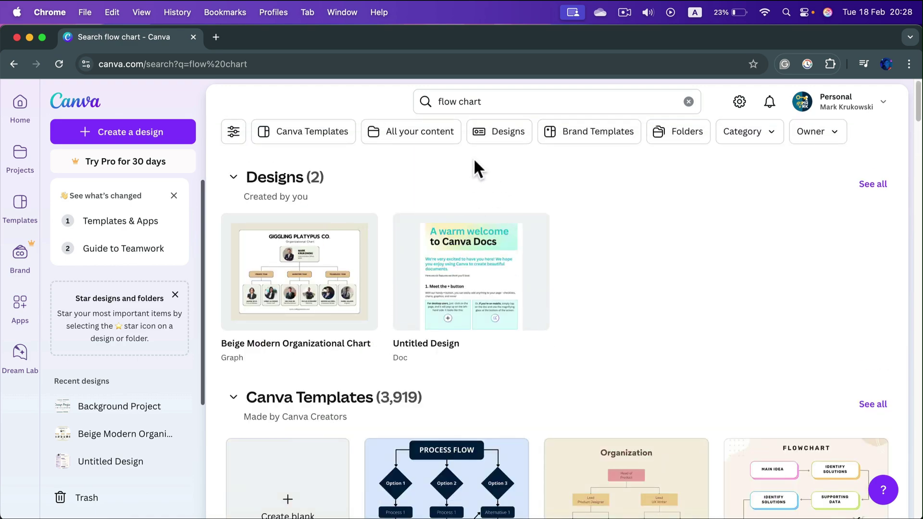
{"action": "scroll", "coordinate": [605, 248], "scroll_direction": "down", "scroll_amount": 5}
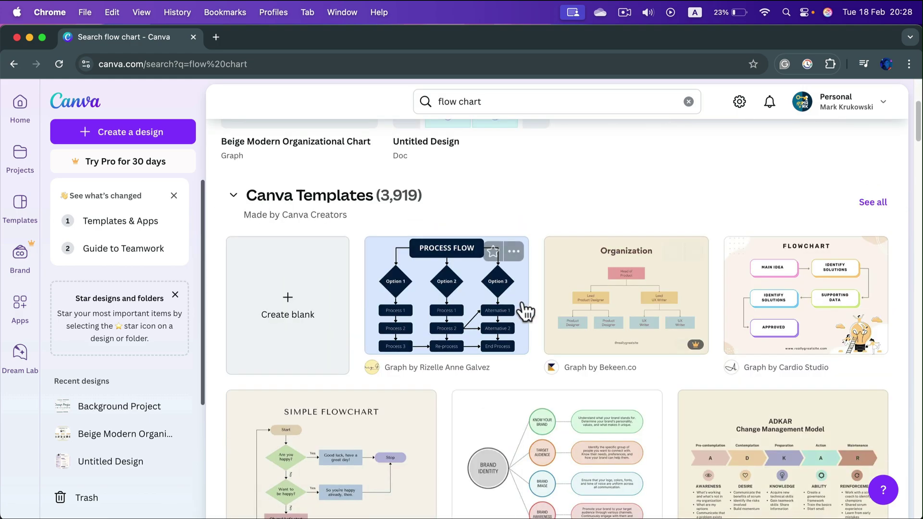
Create a blank whiteboard design and zoom out.
{"action": "left_click", "coordinate": [299, 294]}
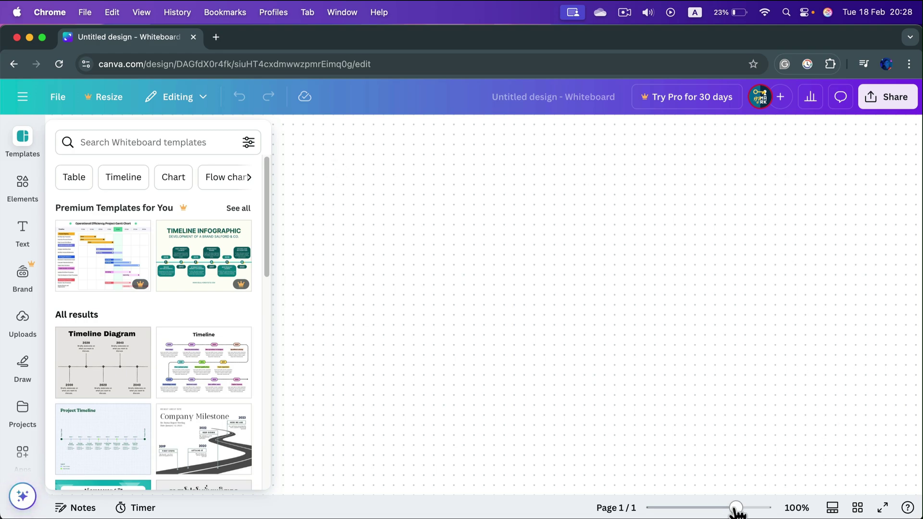
{"action": "mouse_move", "coordinate": [736, 509]}
{"action": "left_mouse_down"}
{"action": "mouse_move", "coordinate": [706, 508]}
{"action": "mouse_move", "coordinate": [723, 509]}
{"action": "left_mouse_up"}
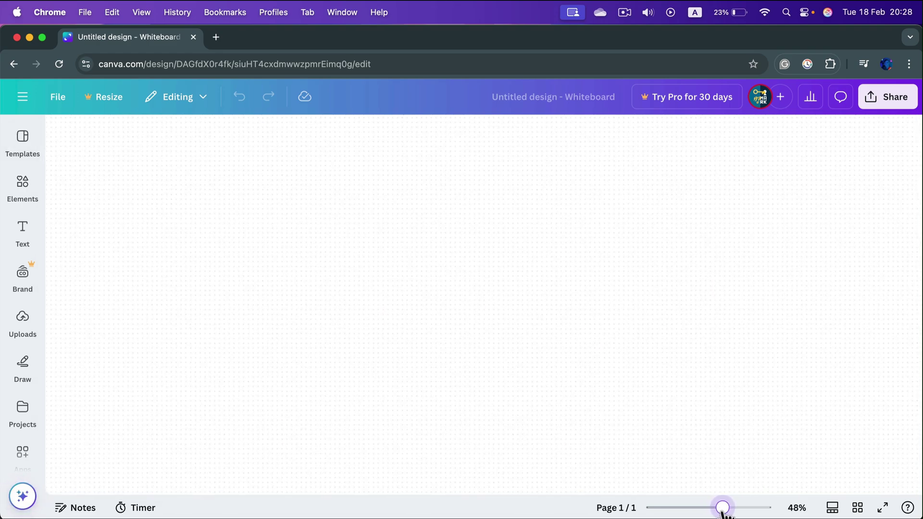
{"action": "scroll", "coordinate": [389, 253], "scroll_direction": "up", "scroll_amount": 5}
{"action": "scroll", "coordinate": [391, 292], "scroll_direction": "down", "scroll_amount": 10}
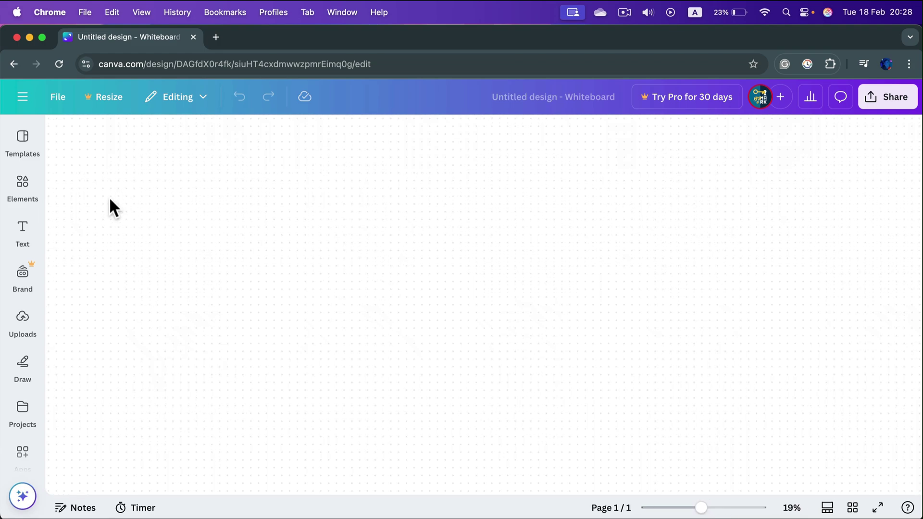
Show the full Shapes library from Elements.
{"action": "left_click", "coordinate": [22, 186]}
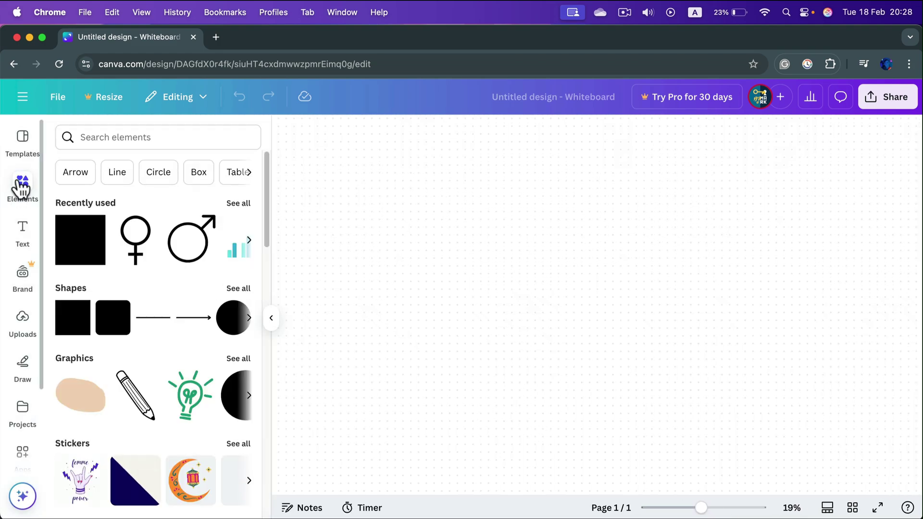
{"action": "left_click", "coordinate": [245, 291]}
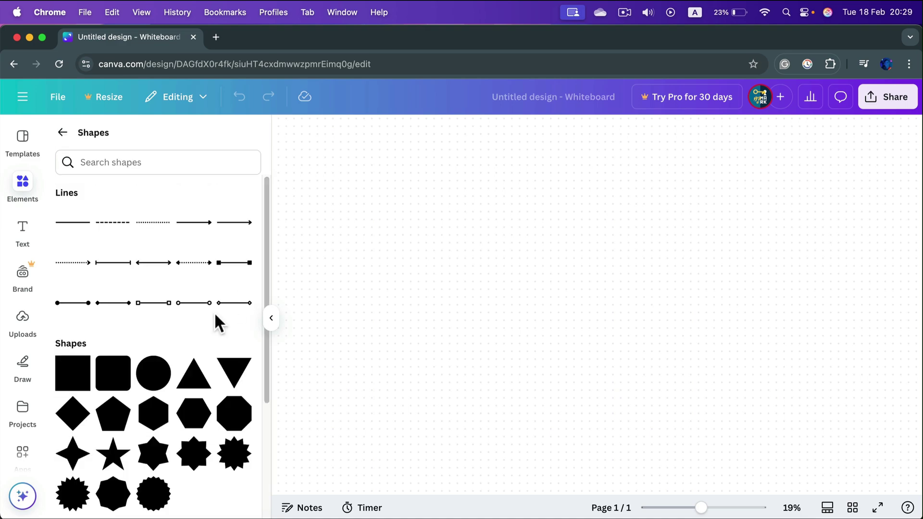
{"action": "scroll", "coordinate": [215, 318], "scroll_direction": "down", "scroll_amount": 3}
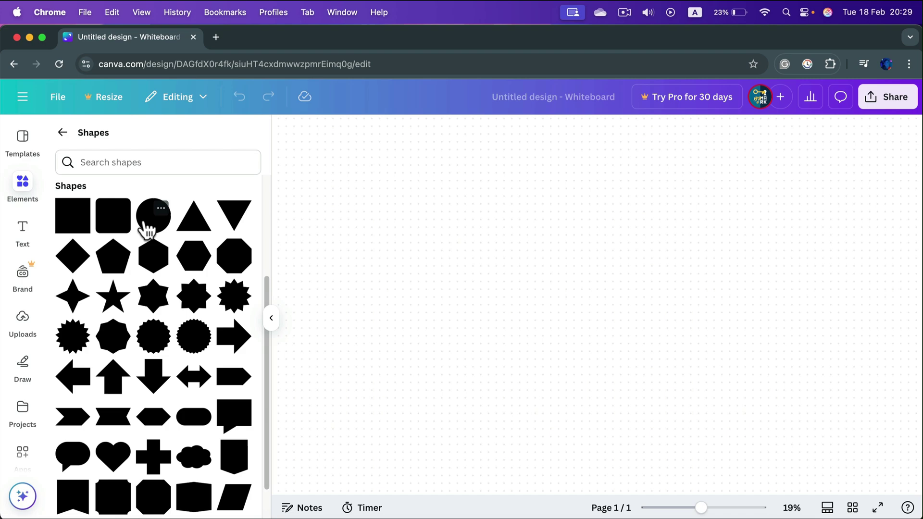
Add a circle stretched into a wide oval, with a rectangle placed just below it.
{"action": "left_click", "coordinate": [207, 227]}
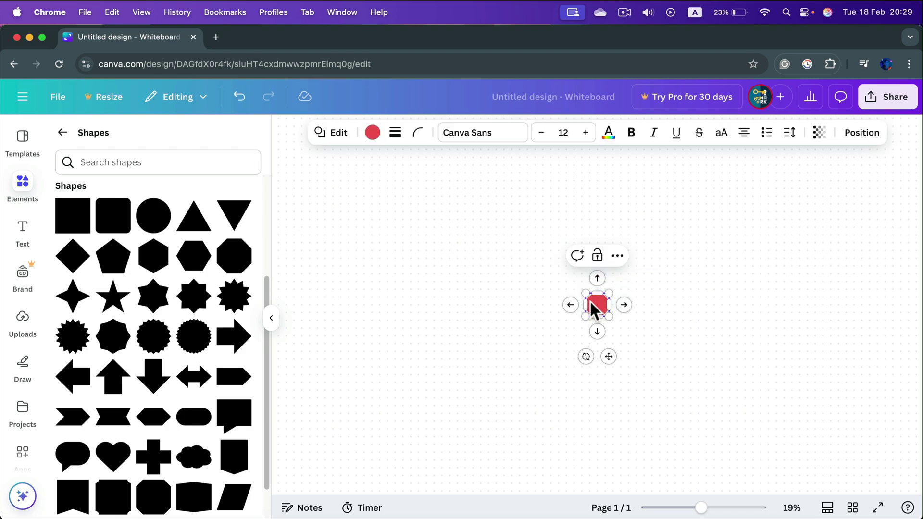
{"action": "left_click_drag", "start_coordinate": [586, 305], "coordinate": [527, 305]}
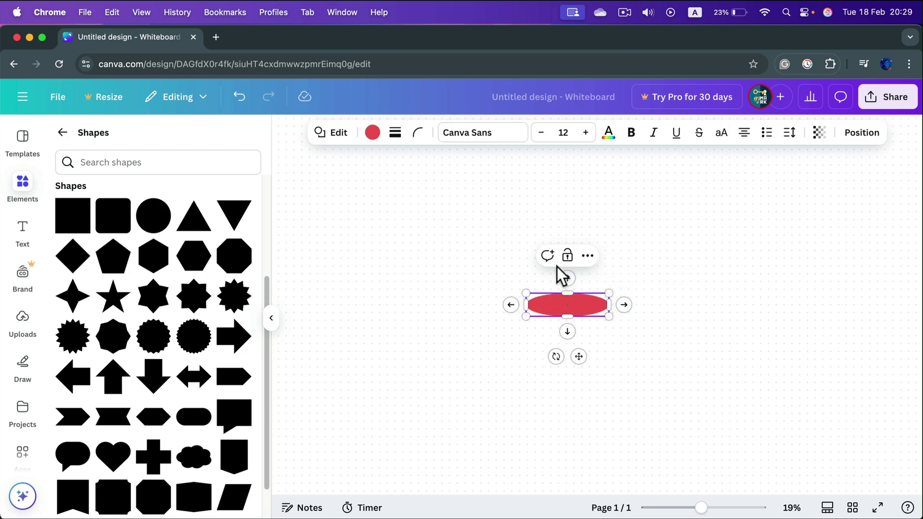
{"action": "scroll", "coordinate": [557, 266], "scroll_direction": "down", "scroll_amount": 3}
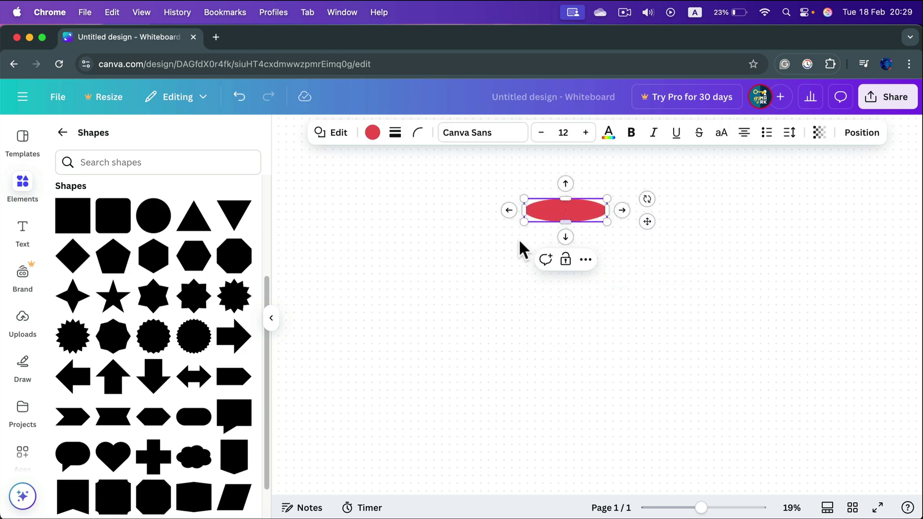
{"action": "left_click", "coordinate": [71, 231]}
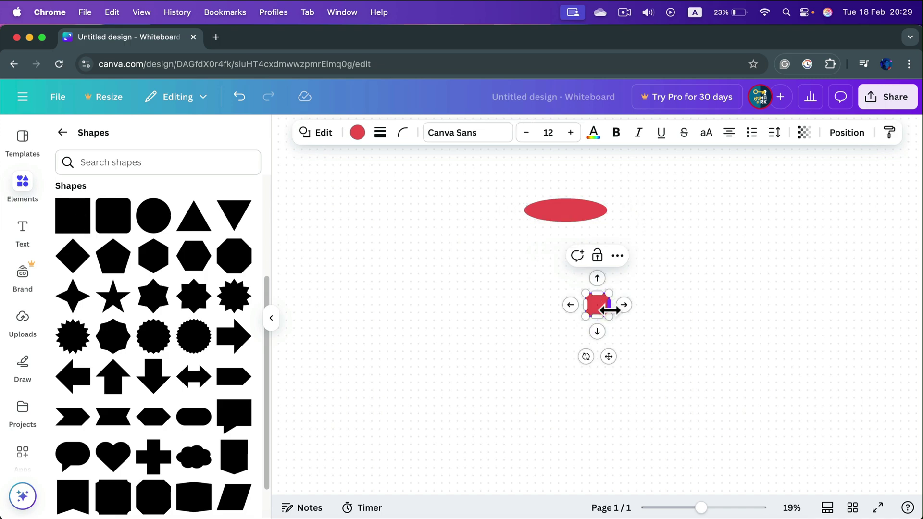
{"action": "left_click_drag", "start_coordinate": [610, 315], "coordinate": [678, 337]}
{"action": "left_click_drag", "start_coordinate": [645, 305], "coordinate": [607, 294]}
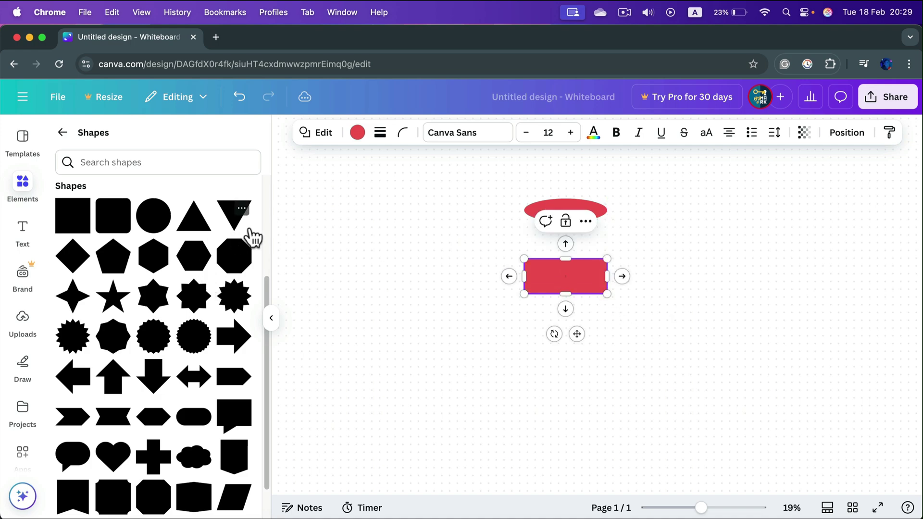
Add a flattened diamond below the rectangle and an enlarged parallelogram beside it.
{"action": "left_click", "coordinate": [75, 263]}
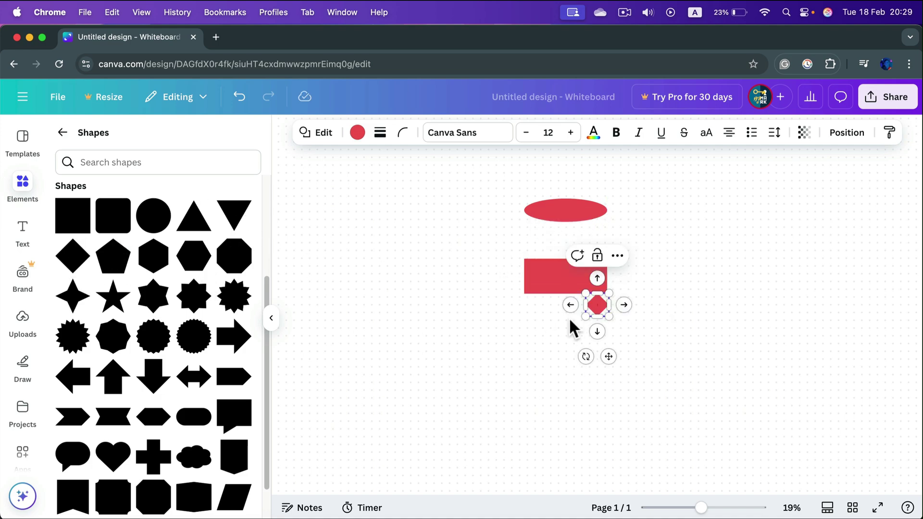
{"action": "left_click_drag", "start_coordinate": [602, 308], "coordinate": [616, 428]}
{"action": "left_click_drag", "start_coordinate": [612, 385], "coordinate": [672, 386]}
{"action": "left_click_drag", "start_coordinate": [666, 429], "coordinate": [647, 416]}
{"action": "left_click_drag", "start_coordinate": [595, 397], "coordinate": [575, 391]}
{"action": "scroll", "coordinate": [221, 383], "scroll_direction": "down", "scroll_amount": 2}
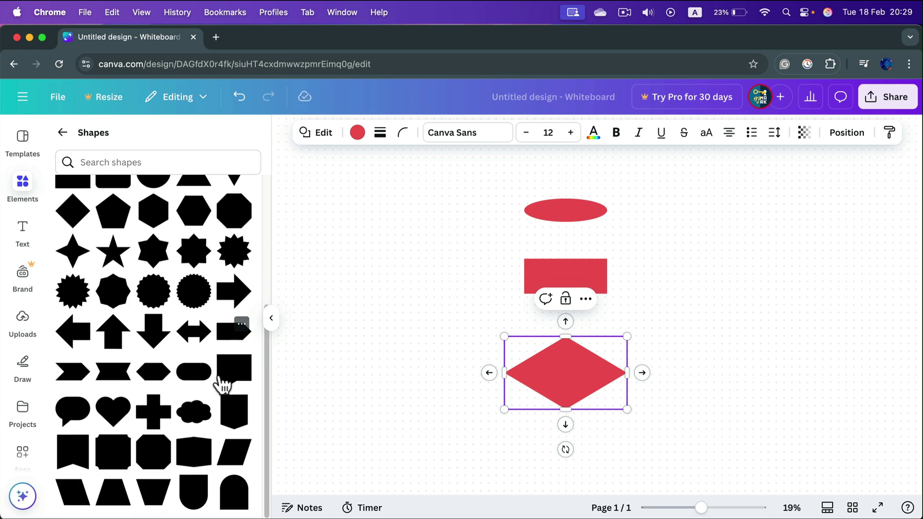
{"action": "left_click", "coordinate": [241, 465]}
{"action": "left_click_drag", "start_coordinate": [612, 319], "coordinate": [729, 274]}
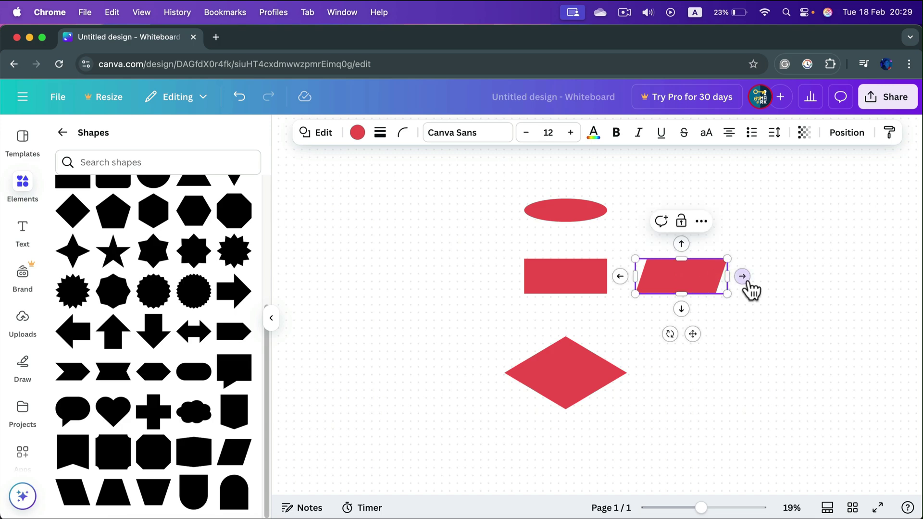
Widen the parallelogram, shrink and centre the diamond under the rectangle, and make the oval taller.
{"action": "left_click", "coordinate": [778, 331]}
{"action": "left_click", "coordinate": [570, 282]}
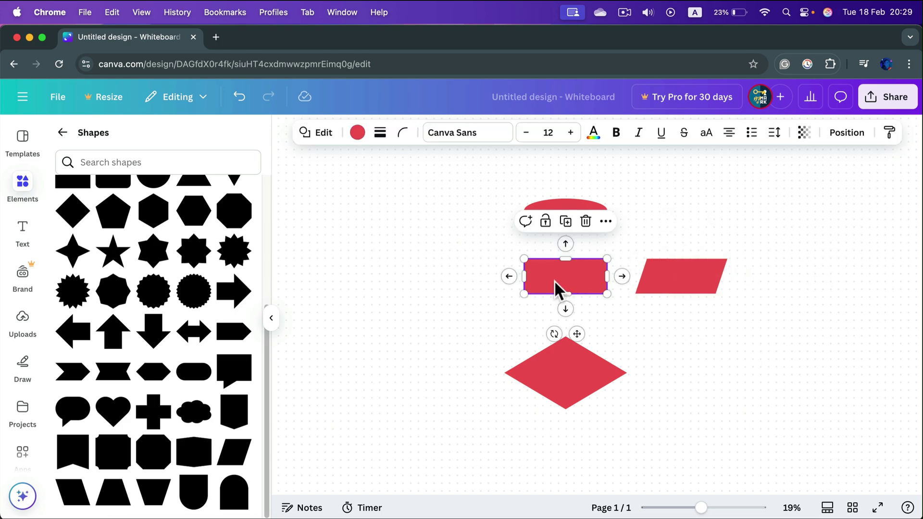
{"action": "left_click", "coordinate": [575, 370]}
{"action": "left_click_drag", "start_coordinate": [626, 409], "coordinate": [581, 370]}
{"action": "left_click", "coordinate": [573, 199]}
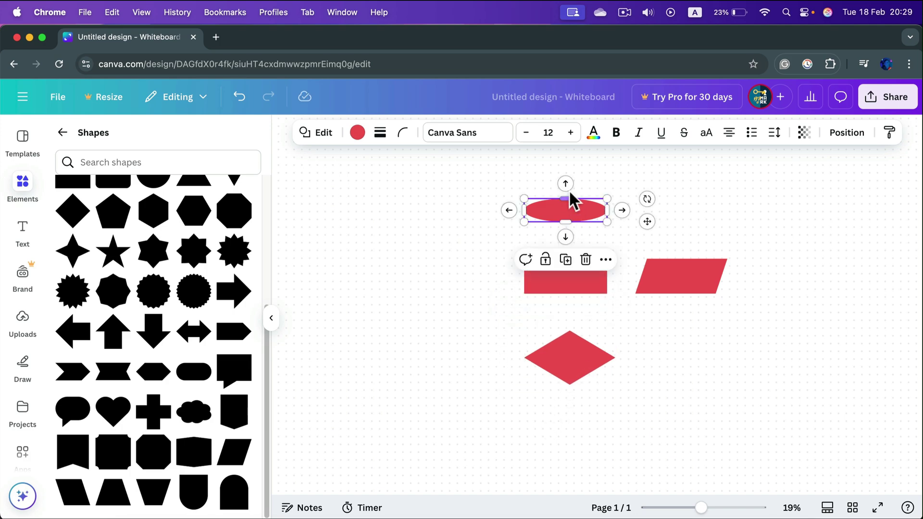
{"action": "left_click_drag", "start_coordinate": [565, 196], "coordinate": [565, 190]}
Fill the diamond purple, then move the cyan oval and yellow rectangle up into place.
{"action": "left_click", "coordinate": [360, 133]}
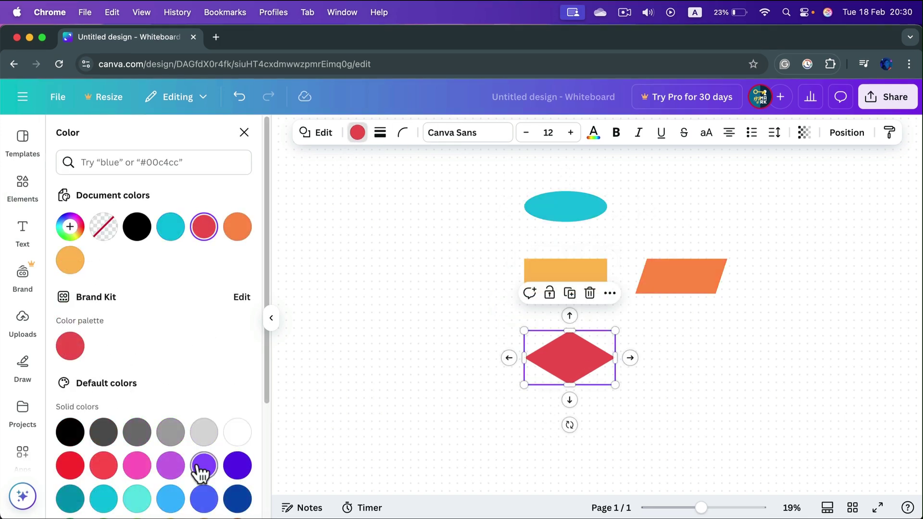
{"action": "left_click", "coordinate": [203, 472]}
{"action": "key", "text": "Escape"}
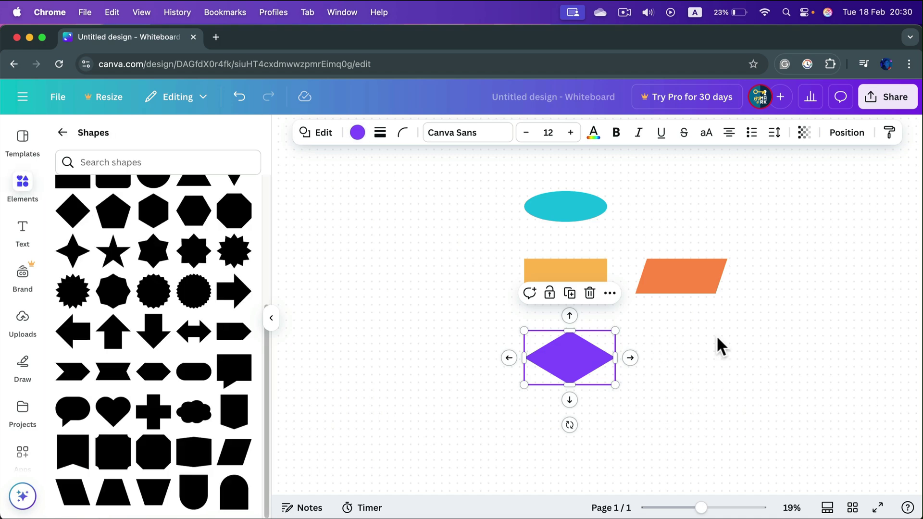
{"action": "left_click", "coordinate": [718, 339]}
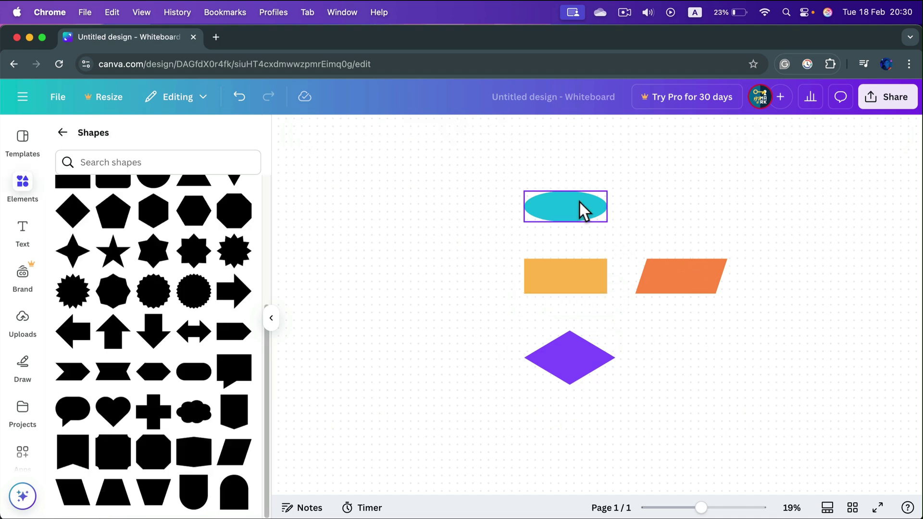
{"action": "left_click_drag", "start_coordinate": [578, 202], "coordinate": [554, 183]}
{"action": "left_click_drag", "start_coordinate": [586, 273], "coordinate": [567, 250]}
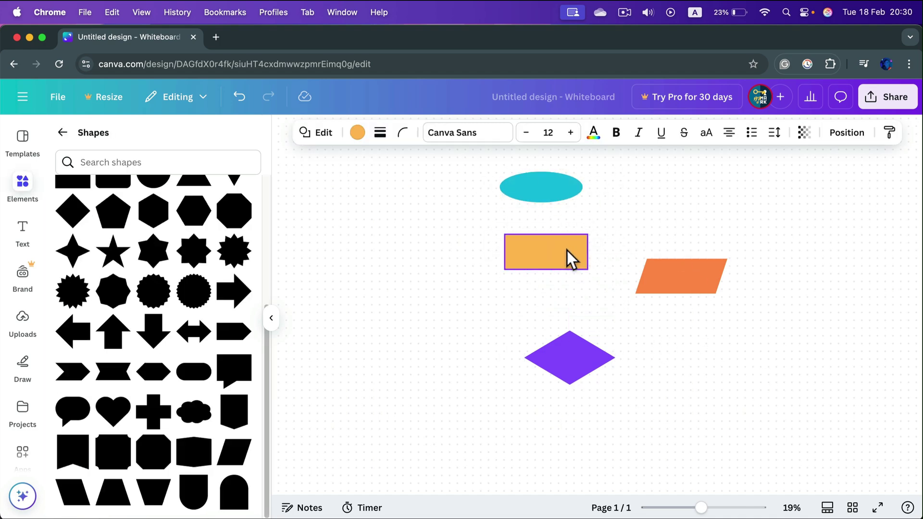
Zoom in, shrink the Start oval and move it down and right.
{"action": "left_click", "coordinate": [550, 181]}
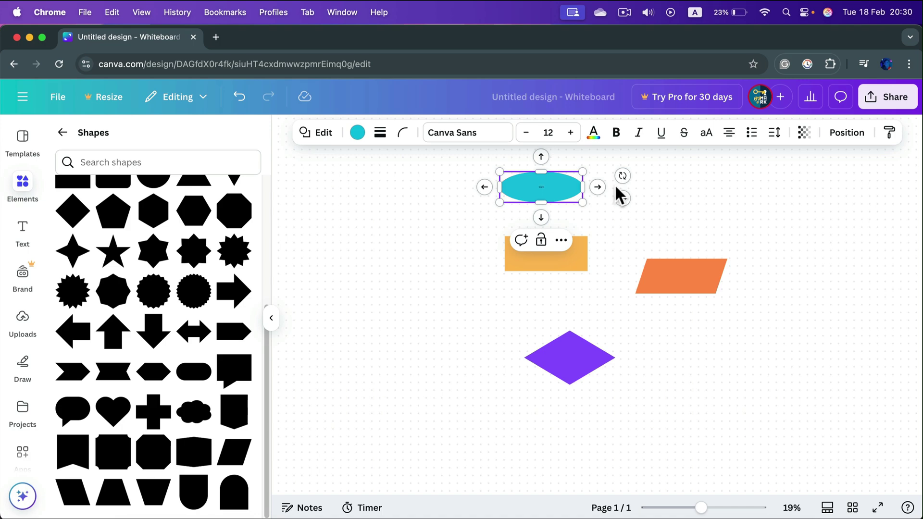
{"action": "left_click_drag", "start_coordinate": [701, 508], "coordinate": [711, 509]}
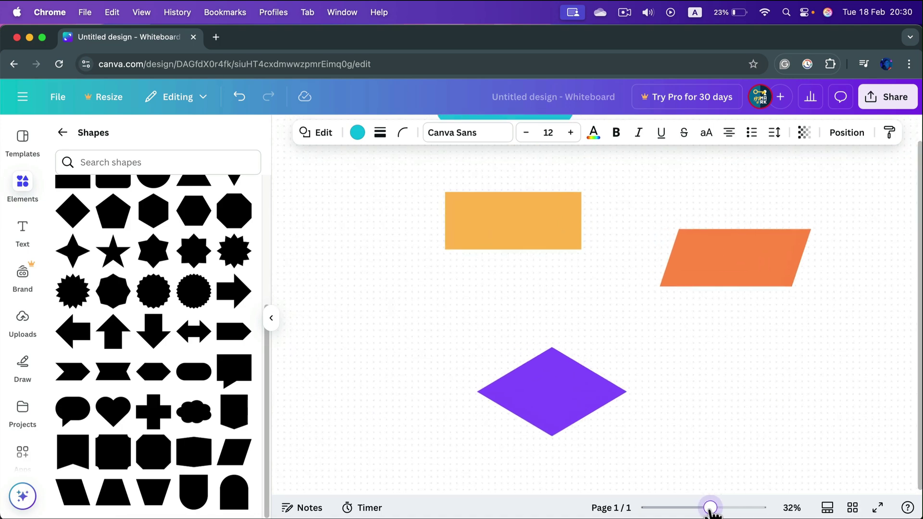
{"action": "scroll", "coordinate": [604, 361], "scroll_direction": "up", "scroll_amount": 5}
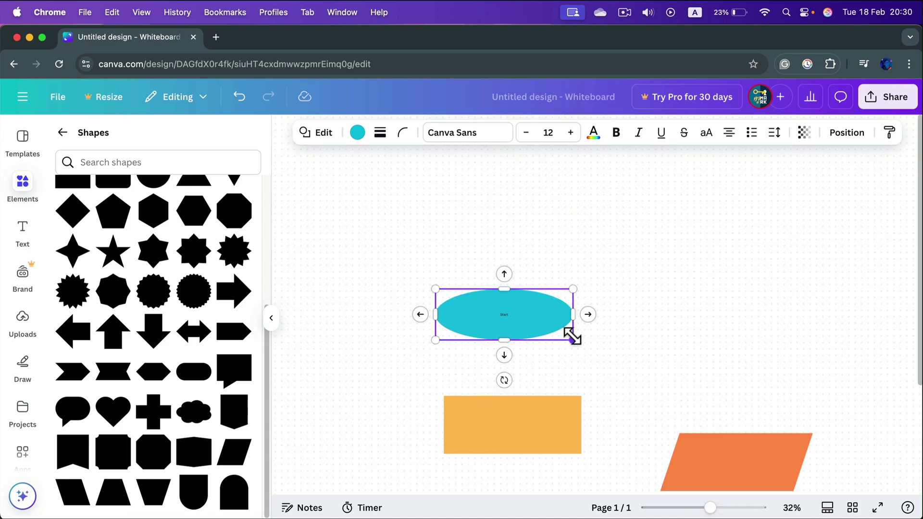
{"action": "left_click_drag", "start_coordinate": [573, 339], "coordinate": [513, 318]}
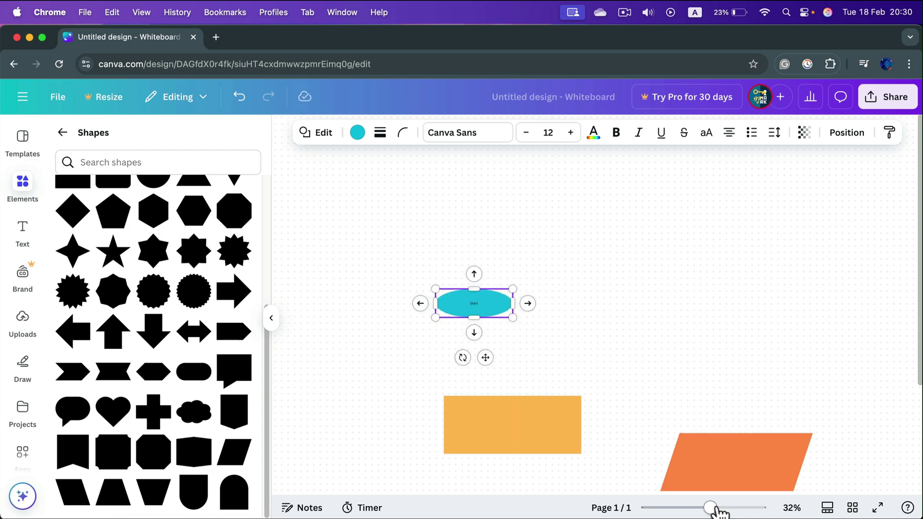
{"action": "left_click_drag", "start_coordinate": [711, 509], "coordinate": [721, 508]}
{"action": "left_click", "coordinate": [404, 316]}
{"action": "left_click_drag", "start_coordinate": [403, 315], "coordinate": [495, 359]}
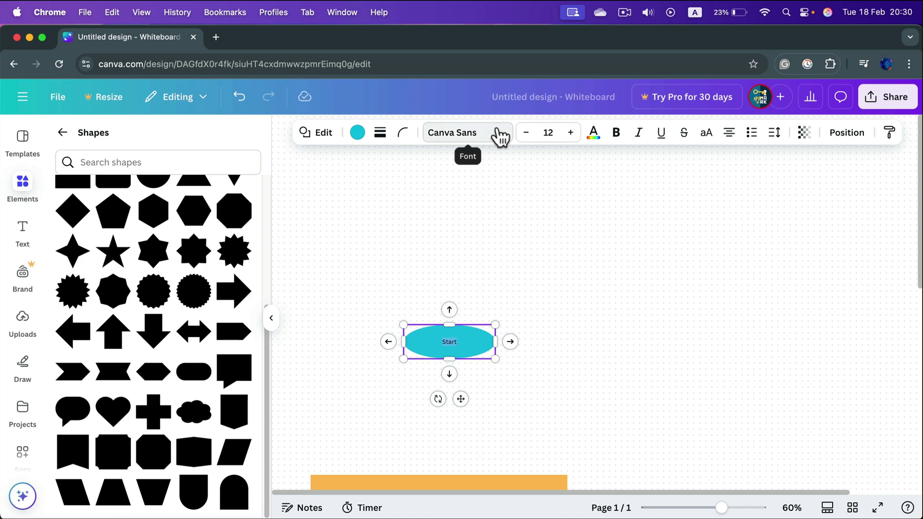
Make the Start label bold at 24 point.
{"action": "left_click", "coordinate": [571, 134]}
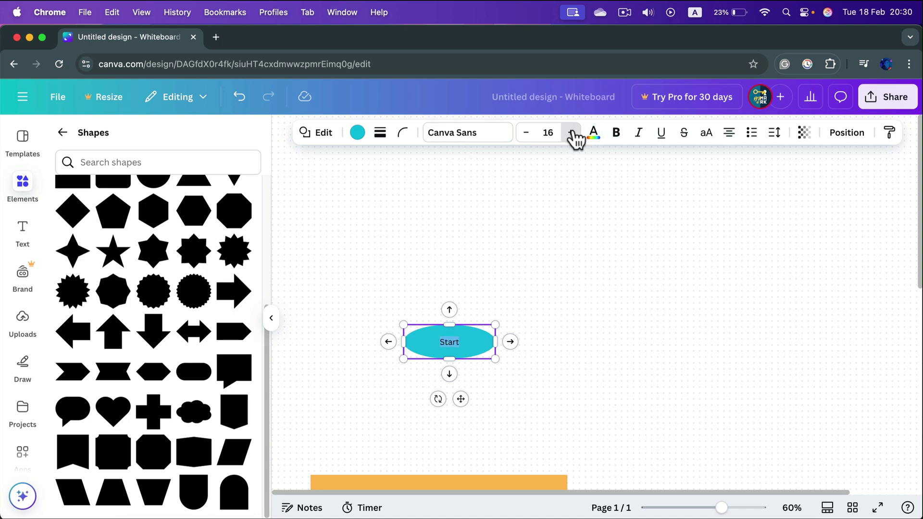
{"action": "left_click", "coordinate": [571, 133]}
{"action": "left_click", "coordinate": [571, 133]}
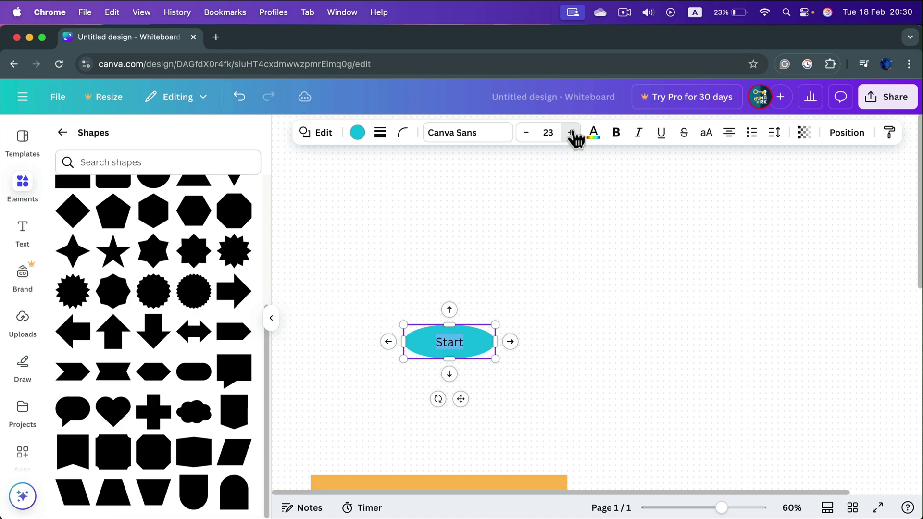
{"action": "left_click", "coordinate": [572, 133]}
{"action": "scroll", "coordinate": [569, 398], "scroll_direction": "down", "scroll_amount": 2}
{"action": "left_click", "coordinate": [616, 133]}
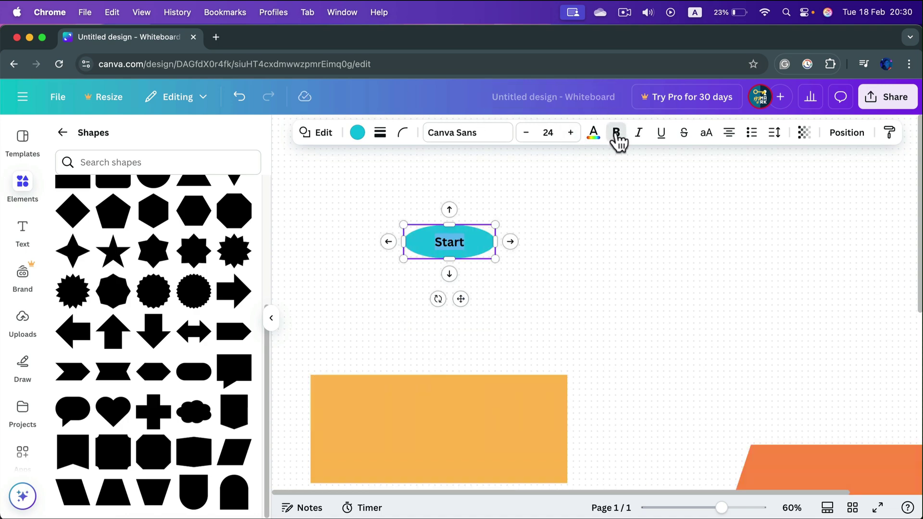
{"action": "scroll", "coordinate": [614, 356], "scroll_direction": "down", "scroll_amount": 2}
{"action": "scroll", "coordinate": [519, 351], "scroll_direction": "up", "scroll_amount": 1}
Place a smaller rectangle under Start labelled 'Step 1' in bold 24-point text.
{"action": "left_click_drag", "start_coordinate": [513, 366], "coordinate": [567, 296]}
{"action": "left_click_drag", "start_coordinate": [652, 359], "coordinate": [508, 297]}
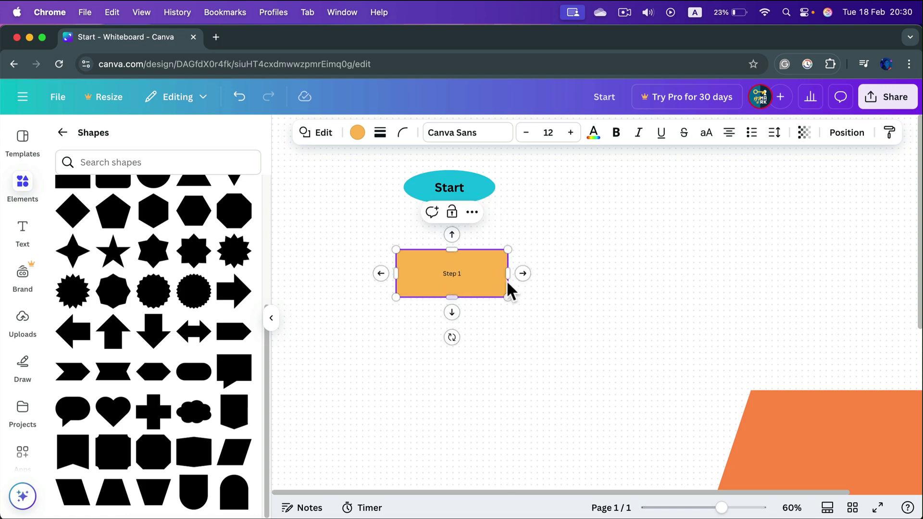
{"action": "key", "text": "BackSpace"}
{"action": "key", "text": "super+a"}
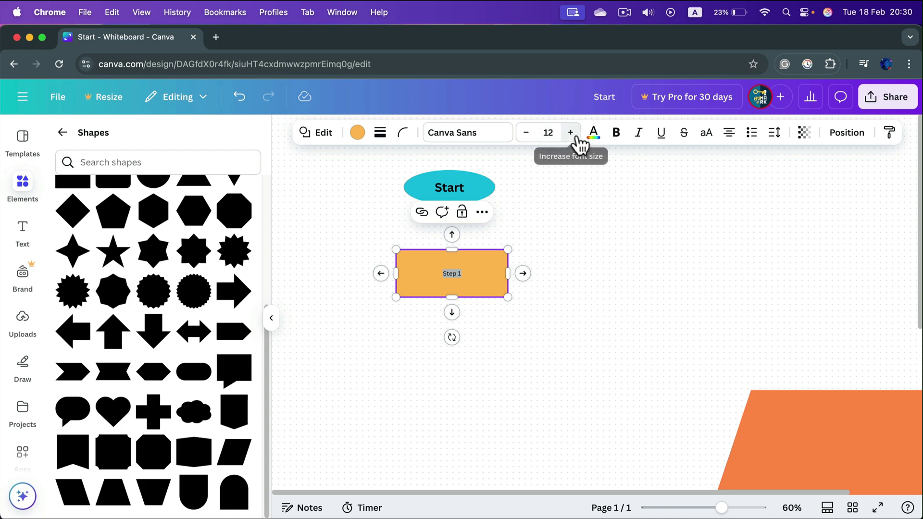
{"action": "left_click", "coordinate": [570, 133]}
{"action": "left_click", "coordinate": [571, 132]}
{"action": "left_click", "coordinate": [571, 133]}
{"action": "left_click", "coordinate": [571, 133]}
{"action": "left_click", "coordinate": [571, 134]}
{"action": "left_click", "coordinate": [571, 133]}
{"action": "left_click", "coordinate": [571, 133]}
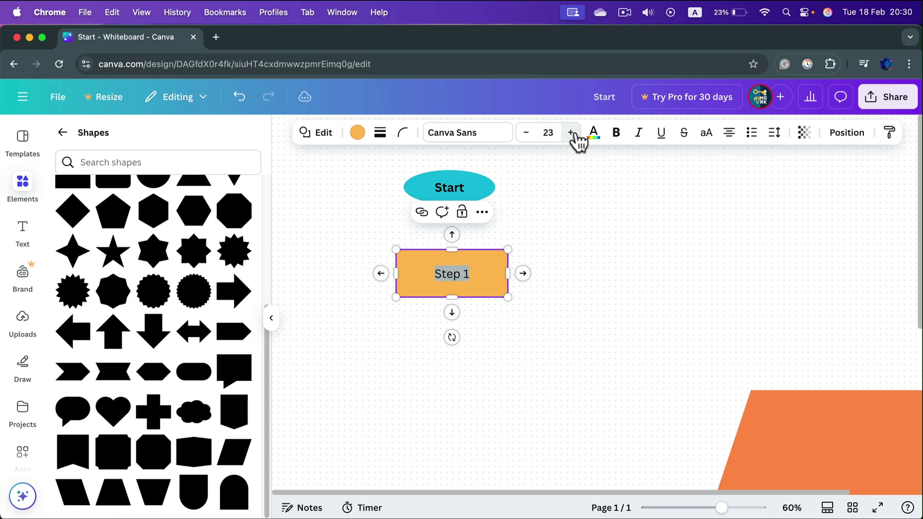
{"action": "left_click", "coordinate": [572, 133]}
{"action": "left_click", "coordinate": [571, 133]}
{"action": "left_click", "coordinate": [616, 133]}
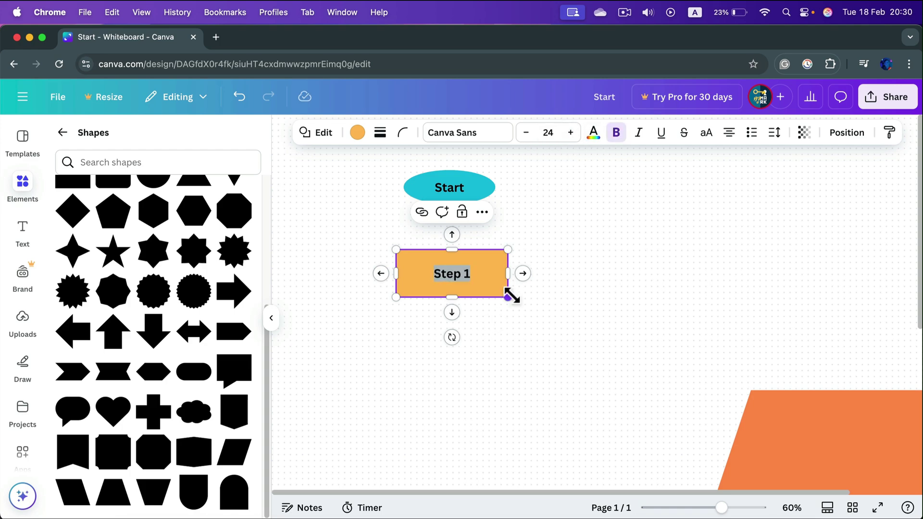
{"action": "left_click_drag", "start_coordinate": [508, 296], "coordinate": [484, 271]}
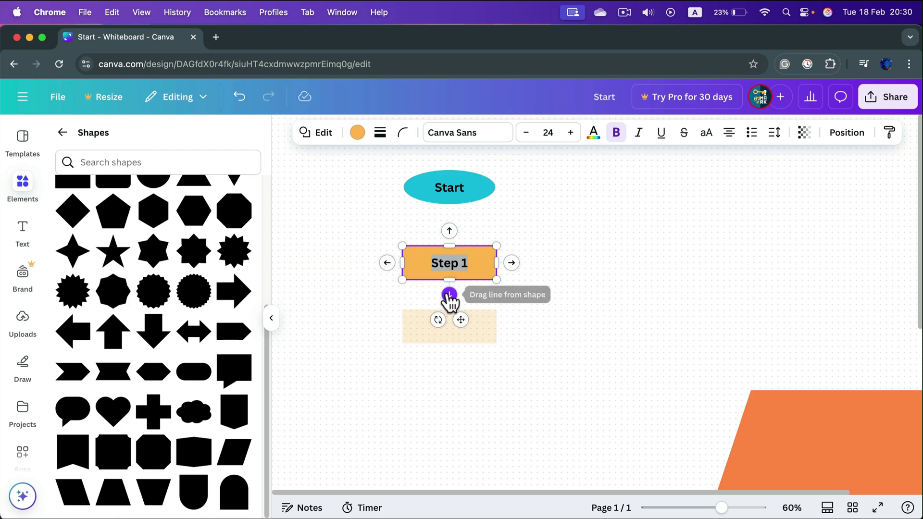
Pull connected Step 2 and Step 3 boxes out from Step 1.
{"action": "left_click_drag", "start_coordinate": [450, 296], "coordinate": [449, 332]}
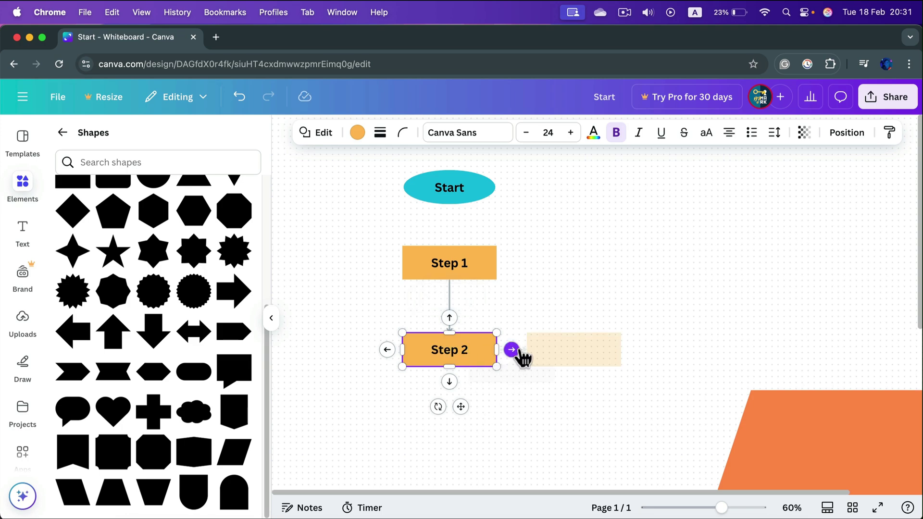
{"action": "left_click_drag", "start_coordinate": [520, 353], "coordinate": [581, 350]}
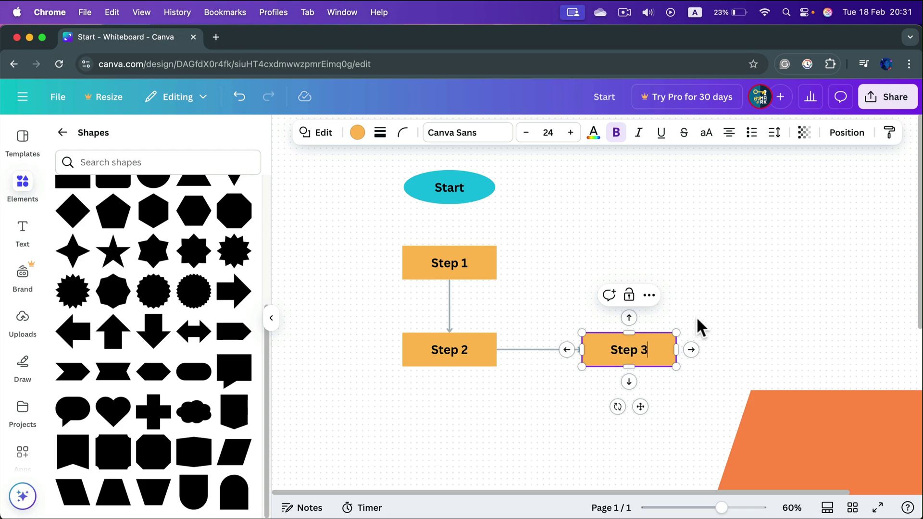
{"action": "left_click", "coordinate": [740, 308]}
Delete the orange parallelogram and move the purple diamond under Step 3.
{"action": "scroll", "coordinate": [740, 307], "scroll_direction": "down", "scroll_amount": 5}
{"action": "left_click_drag", "start_coordinate": [587, 402], "coordinate": [593, 205]}
{"action": "left_click_drag", "start_coordinate": [675, 345], "coordinate": [510, 223]}
{"action": "scroll", "coordinate": [513, 299], "scroll_direction": "up", "scroll_amount": 5}
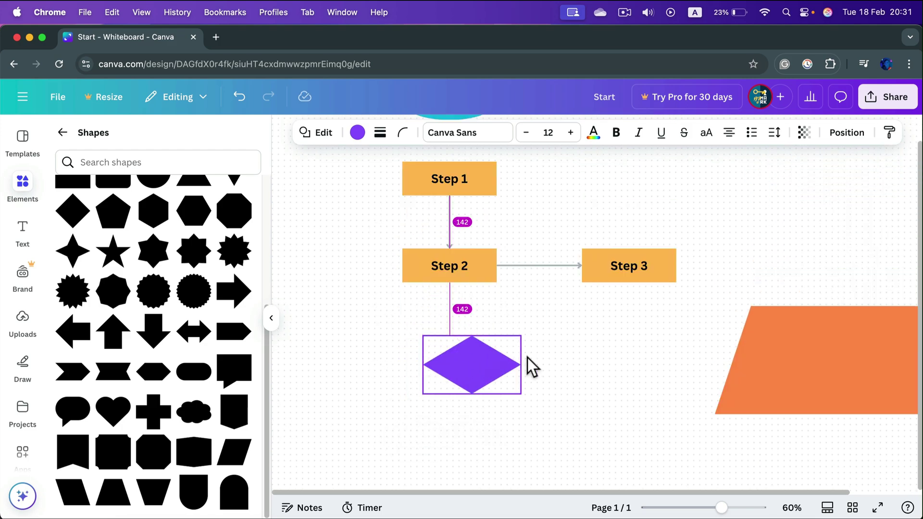
{"action": "left_click_drag", "start_coordinate": [526, 357], "coordinate": [569, 371]}
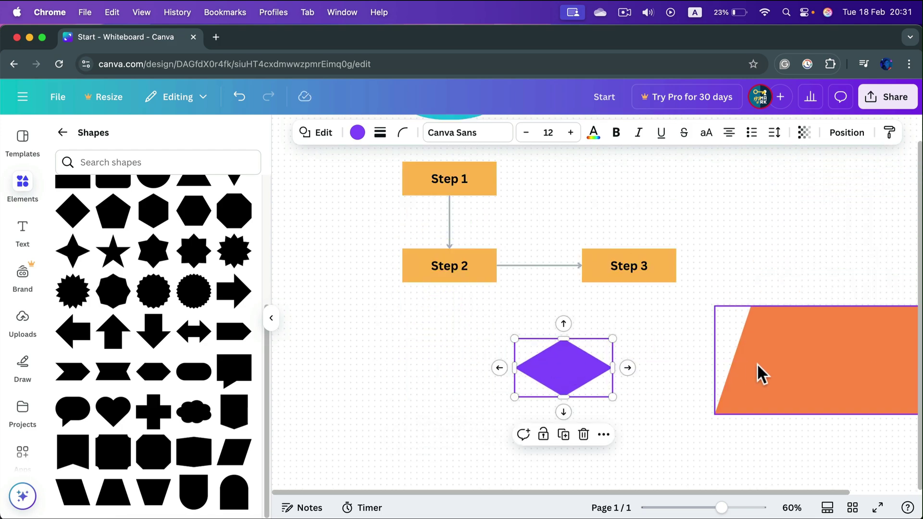
{"action": "left_click", "coordinate": [761, 375]}
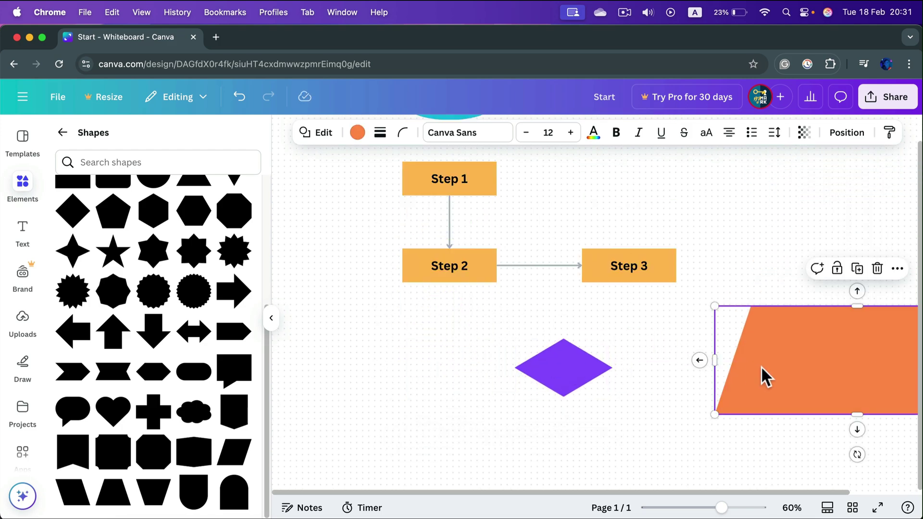
{"action": "key", "text": "Delete"}
{"action": "left_click_drag", "start_coordinate": [572, 388], "coordinate": [633, 379]}
Connect Step 3 to the diamond, level Step 3 with Step 2, and centre the diamond beneath.
{"action": "left_click", "coordinate": [655, 257]}
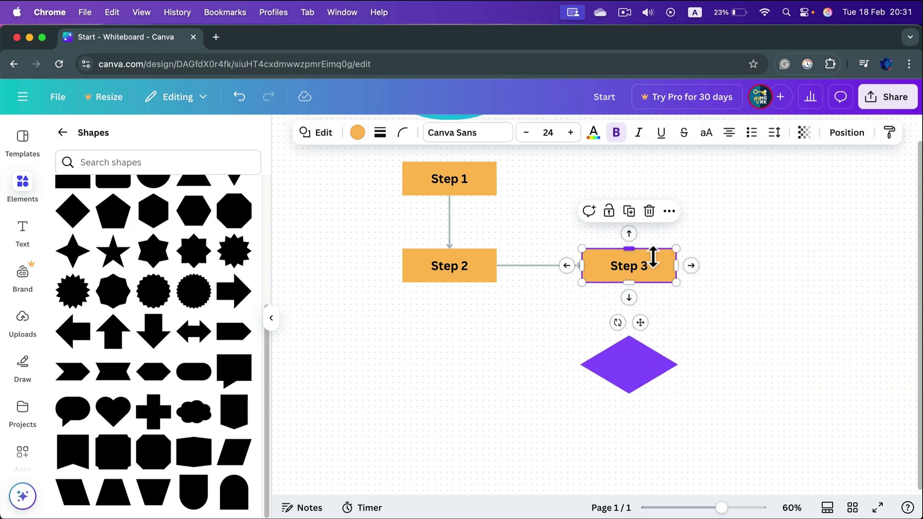
{"action": "left_click_drag", "start_coordinate": [630, 298], "coordinate": [631, 343]}
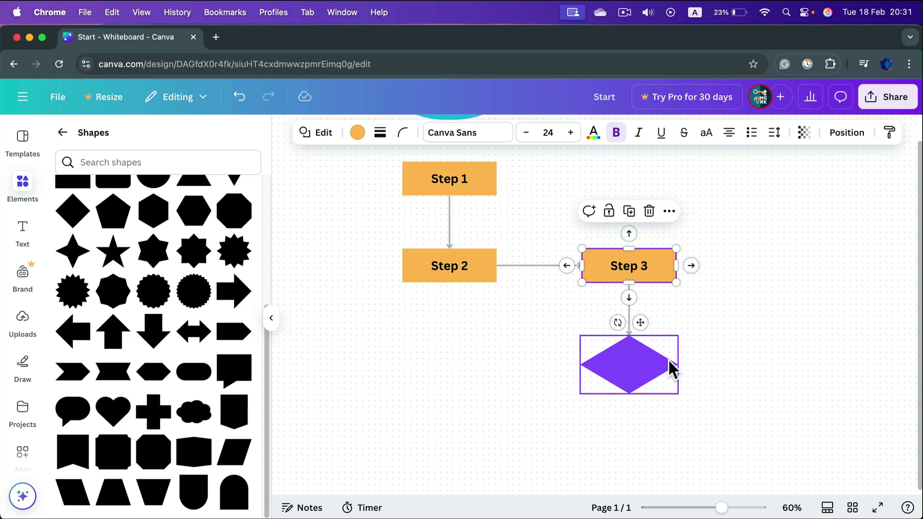
{"action": "left_click", "coordinate": [649, 377]}
{"action": "left_click_drag", "start_coordinate": [647, 382], "coordinate": [608, 408]}
{"action": "left_click", "coordinate": [669, 264]}
{"action": "left_click_drag", "start_coordinate": [669, 264], "coordinate": [629, 259]}
{"action": "left_click_drag", "start_coordinate": [627, 418], "coordinate": [614, 386]}
{"action": "left_click", "coordinate": [727, 374]}
{"action": "scroll", "coordinate": [608, 342], "scroll_direction": "down", "scroll_amount": 3}
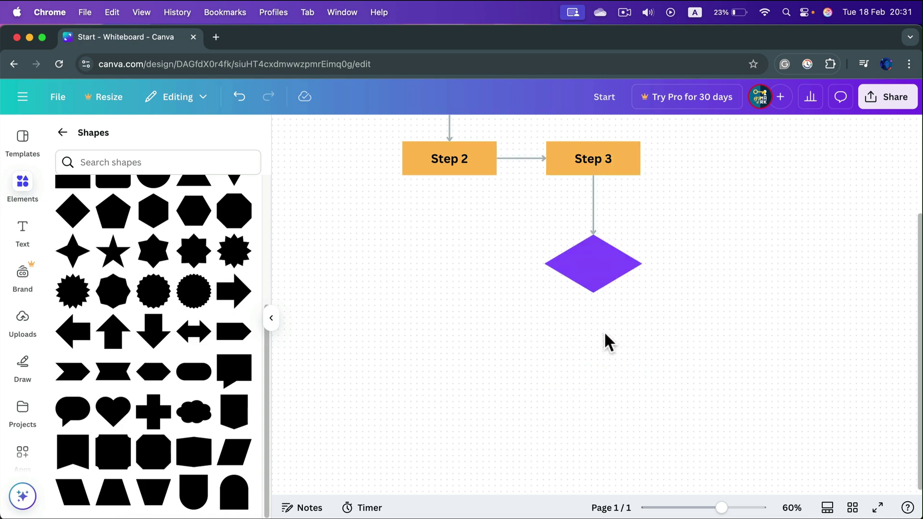
Paste a copy of Step 3 right of the diamond and relabel it 'Yes'.
{"action": "left_click", "coordinate": [623, 270]}
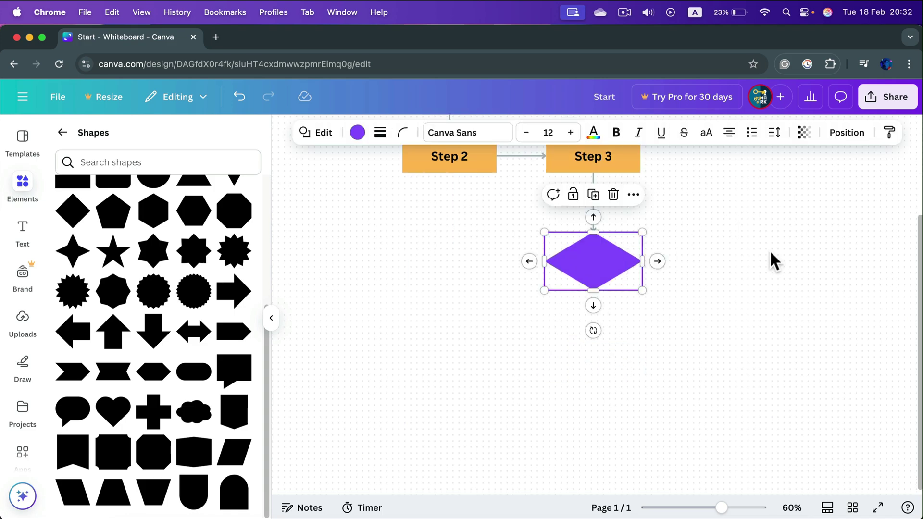
{"action": "left_click", "coordinate": [632, 151]}
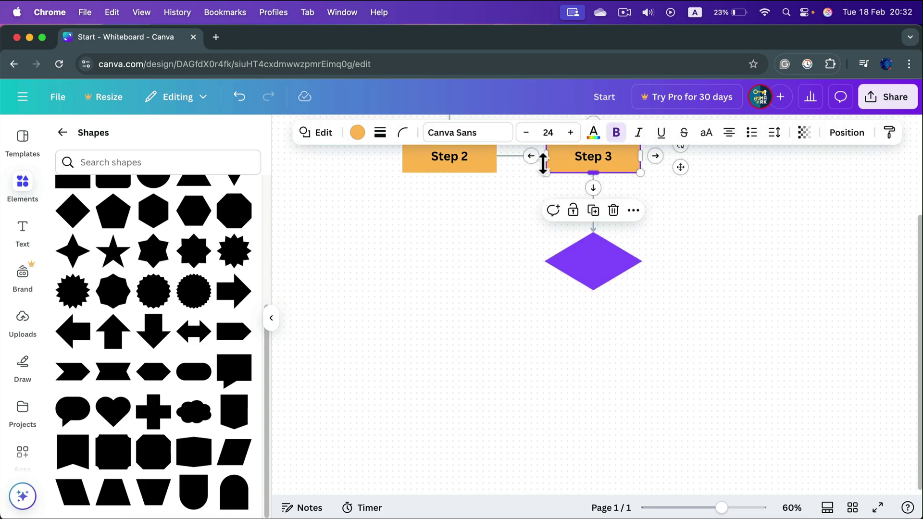
{"action": "key", "text": "super+v"}
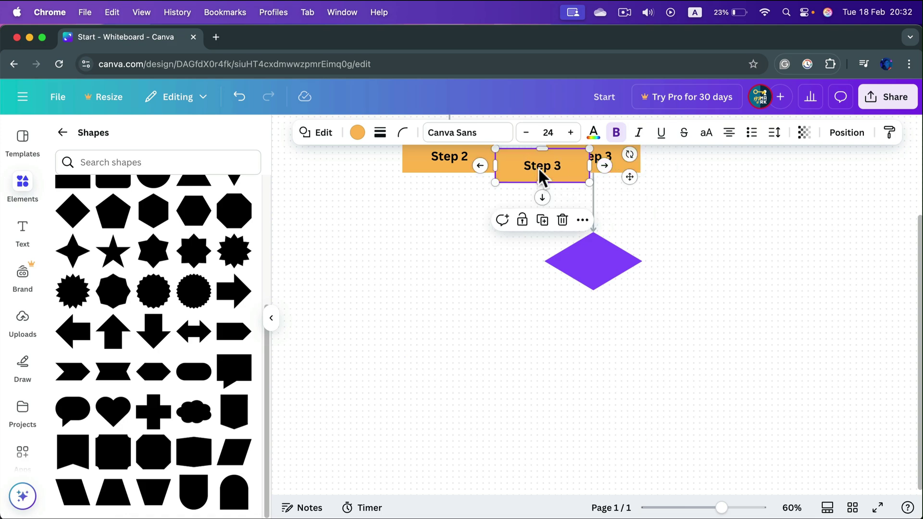
{"action": "left_click_drag", "start_coordinate": [520, 172], "coordinate": [703, 259]}
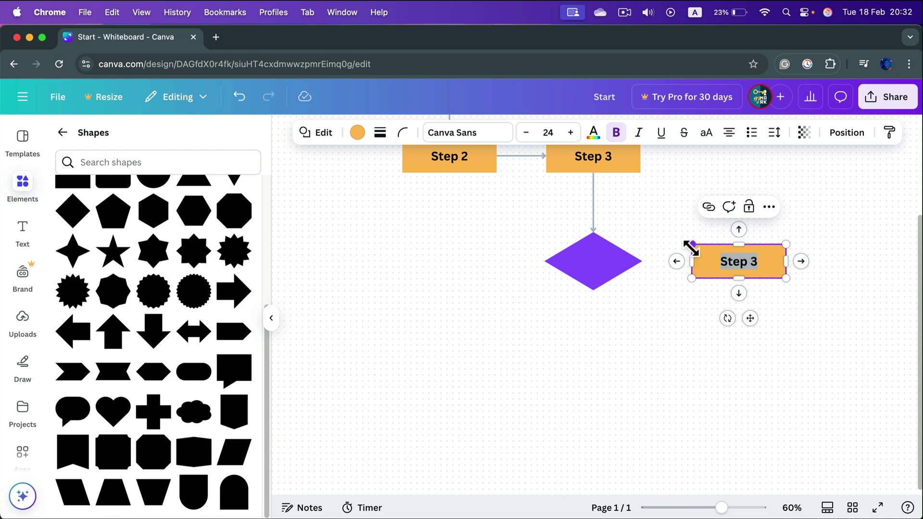
{"action": "type", "text": "Yes"}
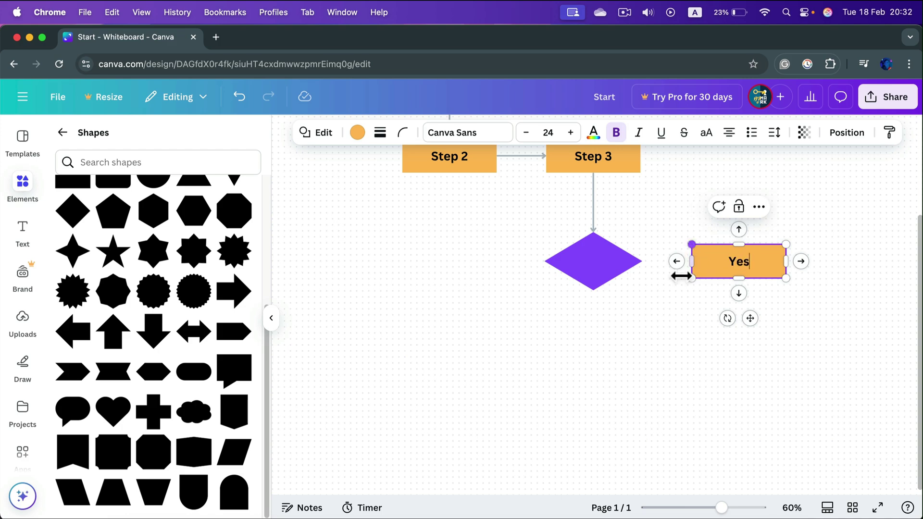
{"action": "key", "text": "Escape"}
Duplicate the Yes box to the diamond's left and relabel it 'No'.
{"action": "left_click", "coordinate": [760, 261]}
{"action": "left_click_drag", "start_coordinate": [760, 261], "coordinate": [455, 261], "text": "alt"}
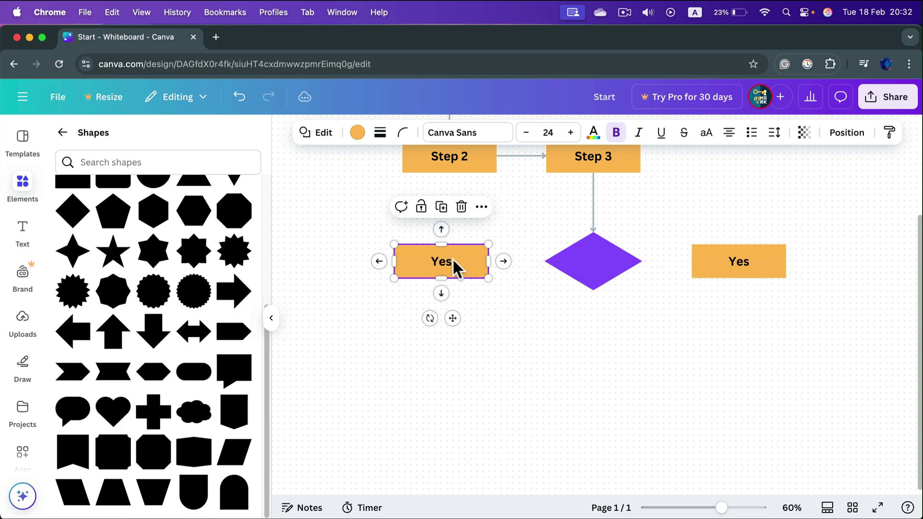
{"action": "double_click", "coordinate": [452, 260]}
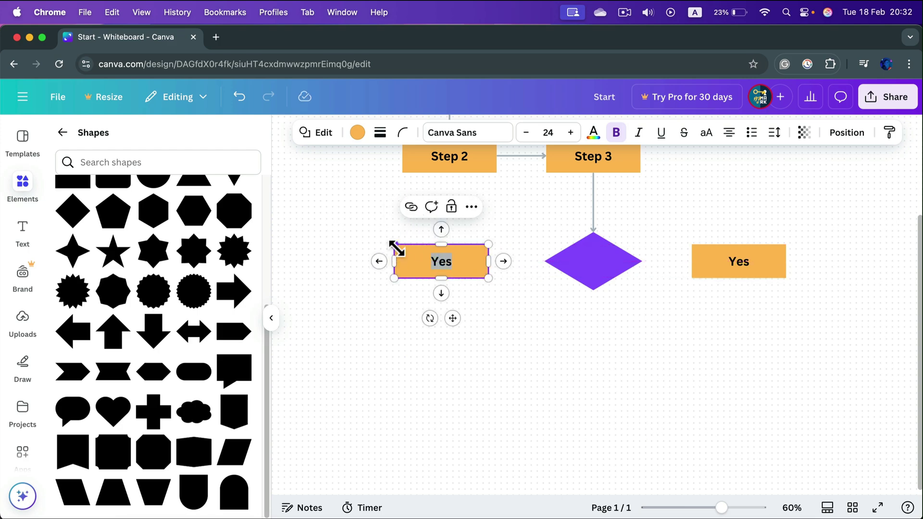
{"action": "type", "text": "No"}
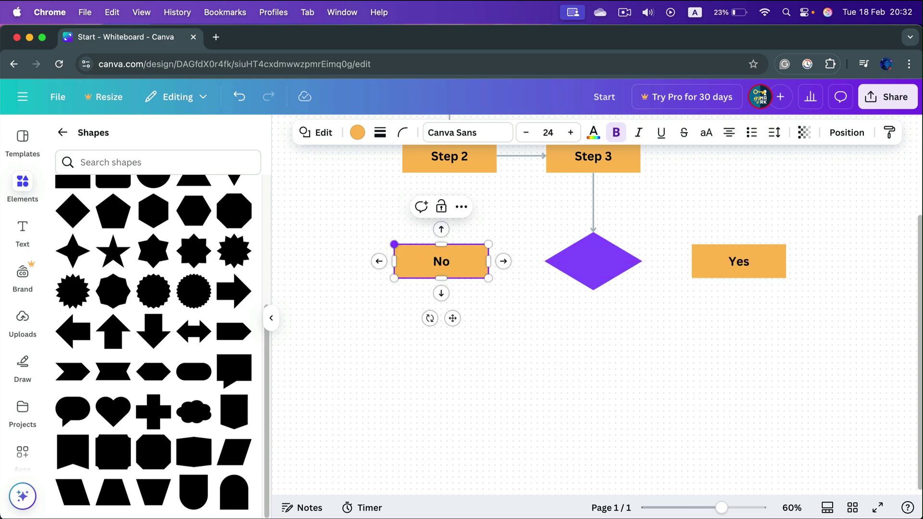
{"action": "left_click", "coordinate": [512, 327]}
Draw arrows from the diamond's sides to the No and Yes boxes.
{"action": "left_click", "coordinate": [575, 253]}
{"action": "left_click_drag", "start_coordinate": [529, 263], "coordinate": [497, 264]}
{"action": "left_click_drag", "start_coordinate": [659, 263], "coordinate": [698, 262]}
{"action": "left_click", "coordinate": [681, 334]}
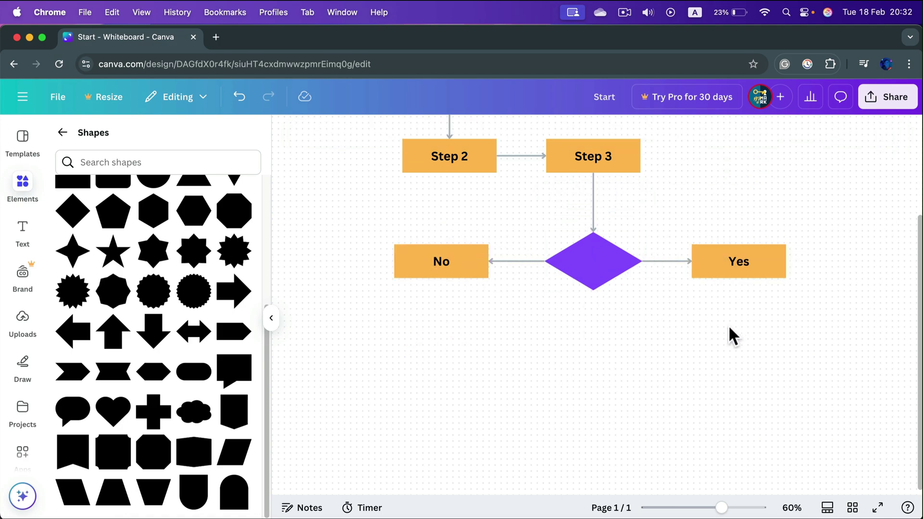
Set the diamond's ??? label to 24-point, bold, white text.
{"action": "left_click", "coordinate": [594, 274]}
{"action": "left_click", "coordinate": [618, 263]}
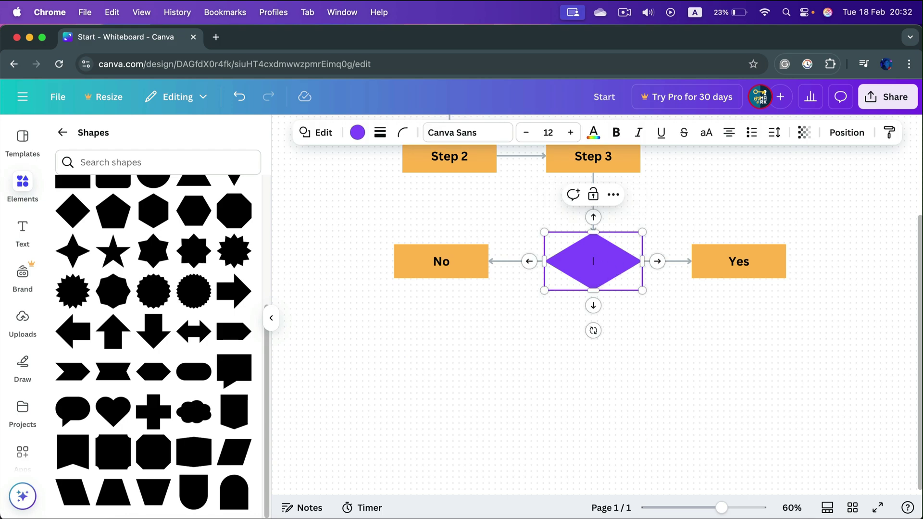
{"action": "left_click", "coordinate": [571, 133]}
{"action": "left_click", "coordinate": [571, 132]}
{"action": "left_click", "coordinate": [570, 133]}
{"action": "left_click", "coordinate": [571, 133]}
{"action": "left_click", "coordinate": [571, 133]}
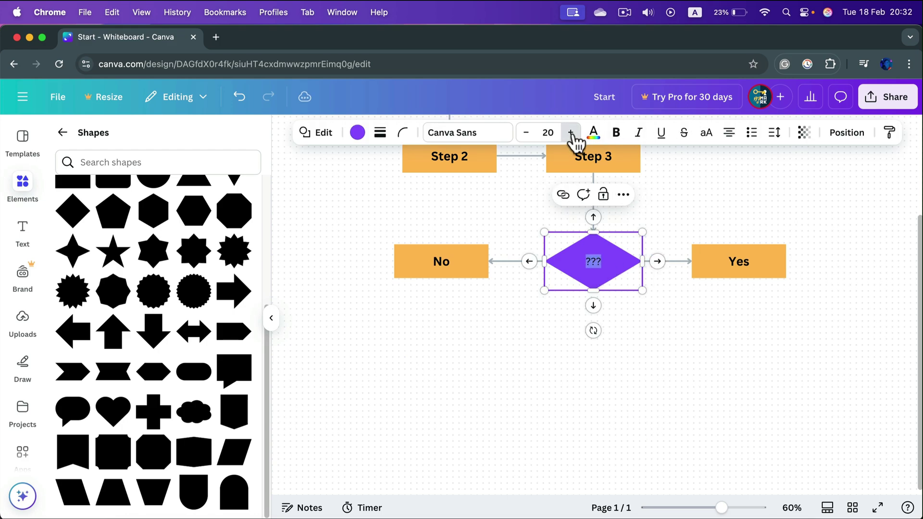
{"action": "left_click", "coordinate": [570, 133]}
{"action": "left_click", "coordinate": [570, 133]}
{"action": "left_click", "coordinate": [571, 132]}
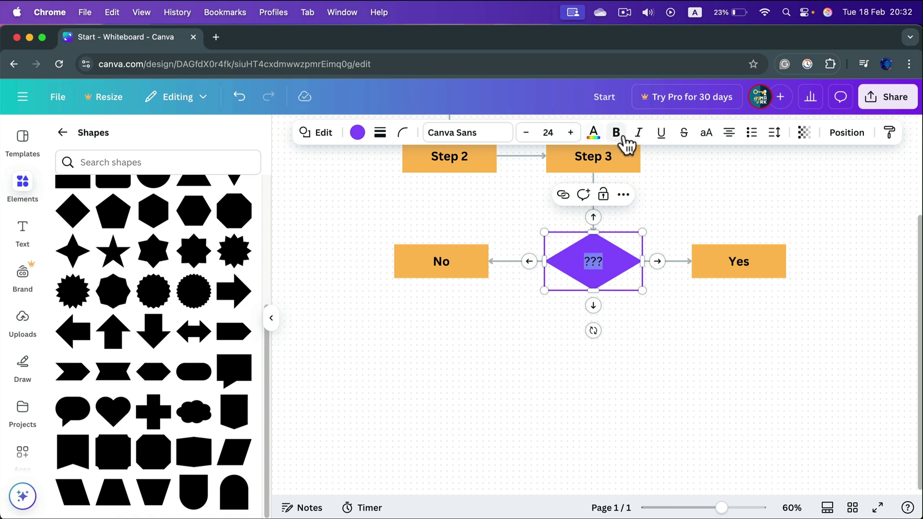
{"action": "left_click", "coordinate": [617, 134]}
{"action": "left_click", "coordinate": [592, 135]}
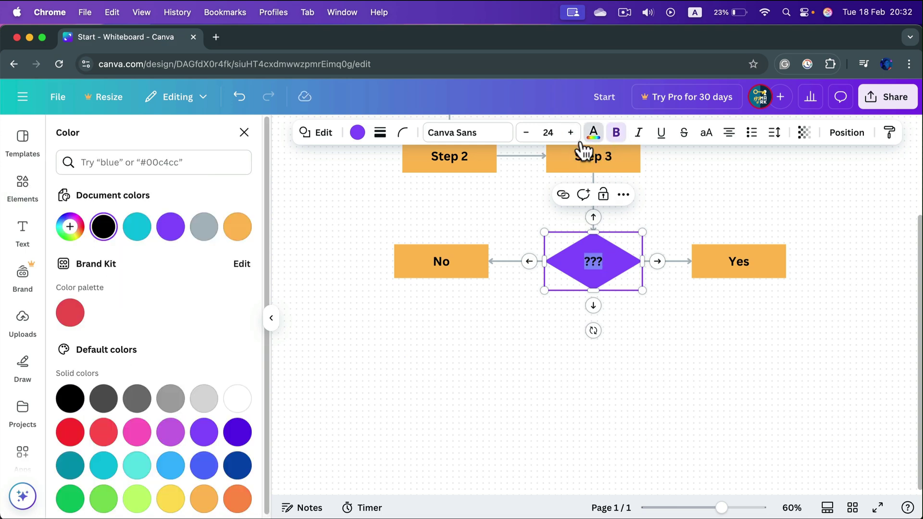
{"action": "left_click", "coordinate": [237, 400]}
{"action": "key", "text": "Escape"}
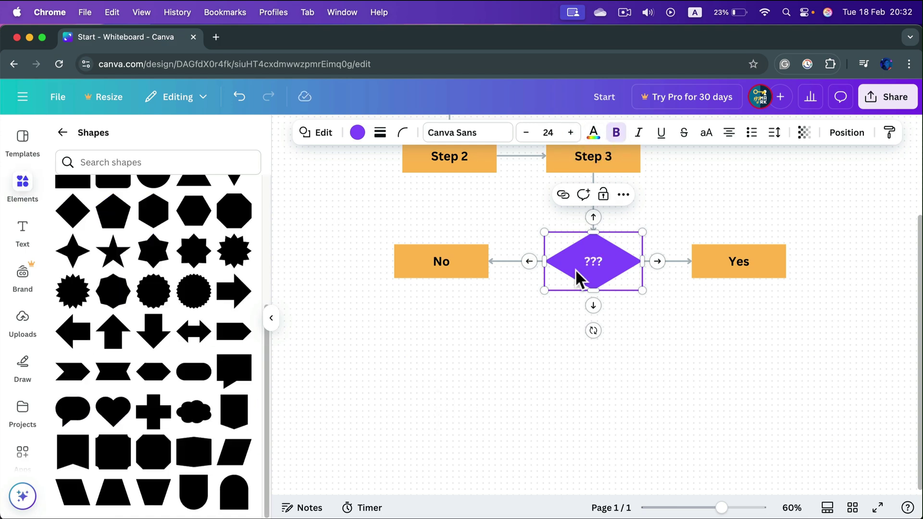
{"action": "left_click", "coordinate": [739, 365]}
{"action": "left_click", "coordinate": [765, 270]}
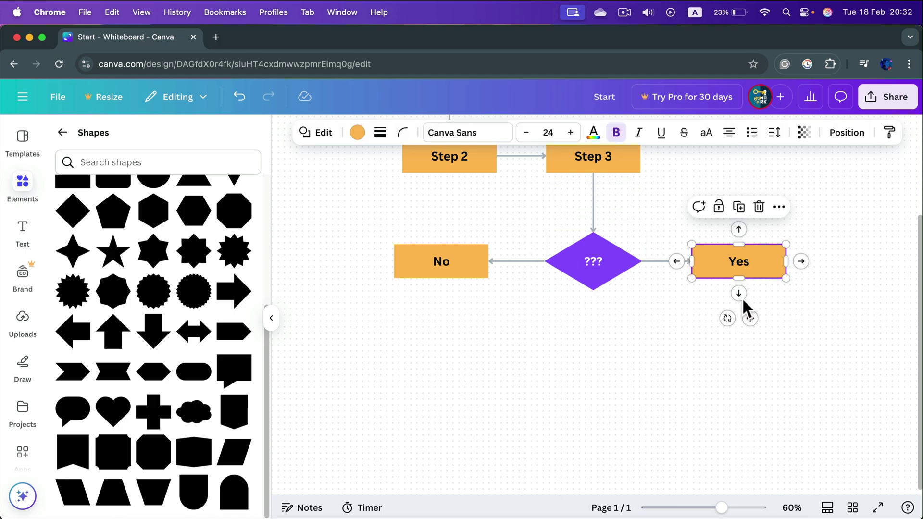
Add connected empty boxes below the Yes and No boxes.
{"action": "left_click_drag", "start_coordinate": [742, 297], "coordinate": [739, 356]}
{"action": "left_click", "coordinate": [455, 259]}
{"action": "left_click_drag", "start_coordinate": [441, 294], "coordinate": [439, 374]}
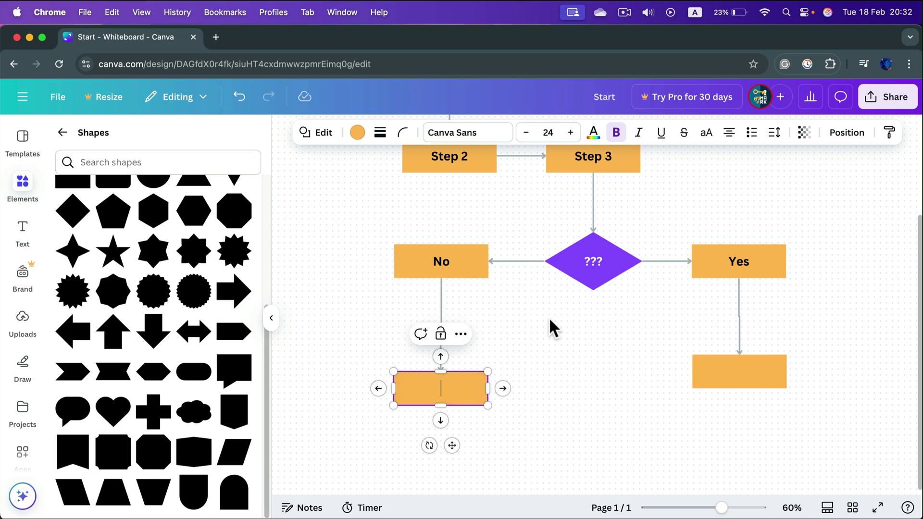
{"action": "scroll", "coordinate": [549, 317], "scroll_direction": "up", "scroll_amount": 5}
Connect the Start oval to Step 1 with an arrow.
{"action": "left_click", "coordinate": [473, 230]}
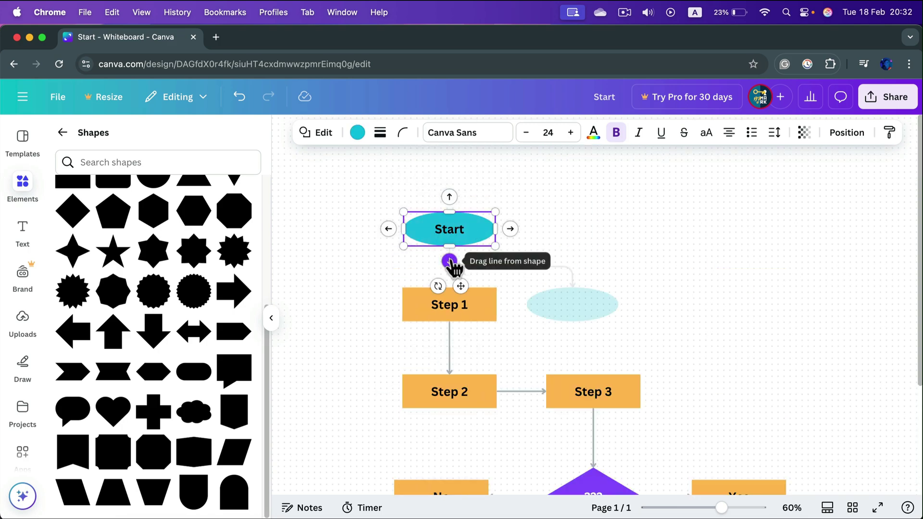
{"action": "left_click_drag", "start_coordinate": [452, 263], "coordinate": [449, 289]}
{"action": "left_click", "coordinate": [511, 257]}
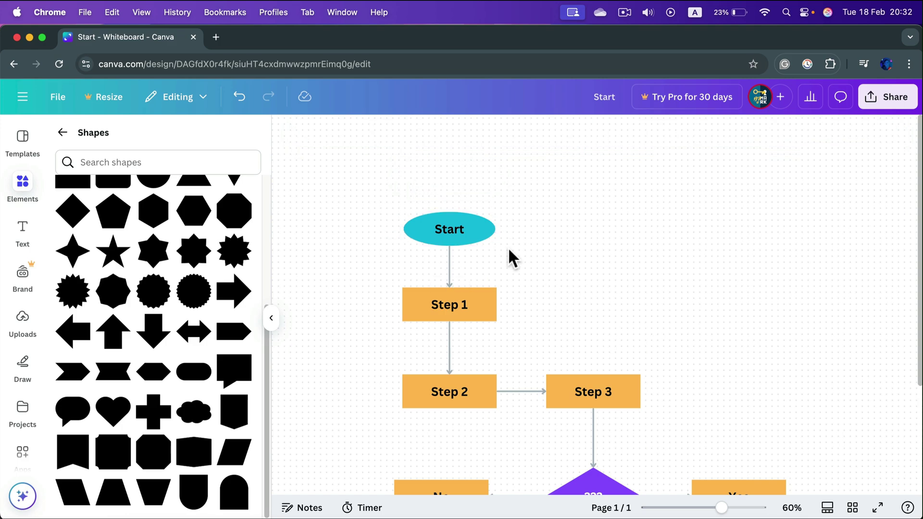
Duplicate the Start oval under the diamond, relabel it 'End', and fill it red.
{"action": "left_click", "coordinate": [488, 230]}
{"action": "scroll", "coordinate": [554, 283], "scroll_direction": "down", "scroll_amount": 5}
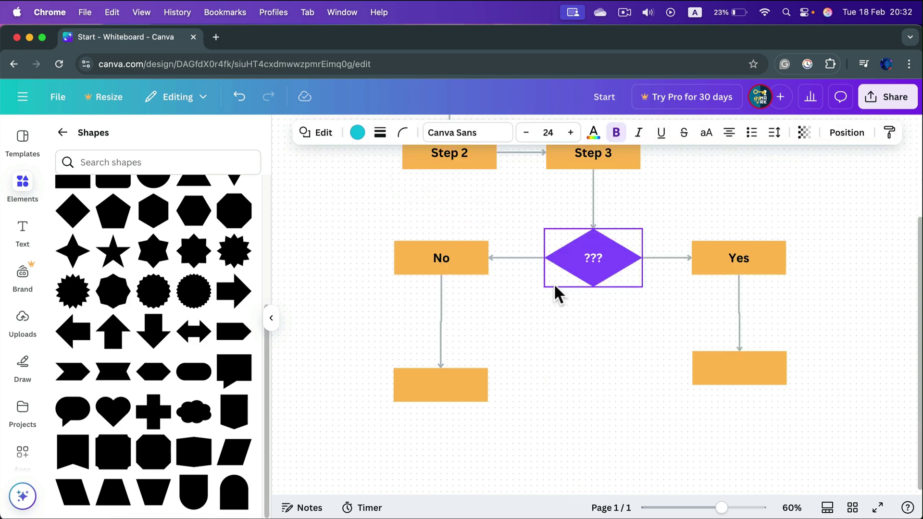
{"action": "key", "text": "ctrl+v"}
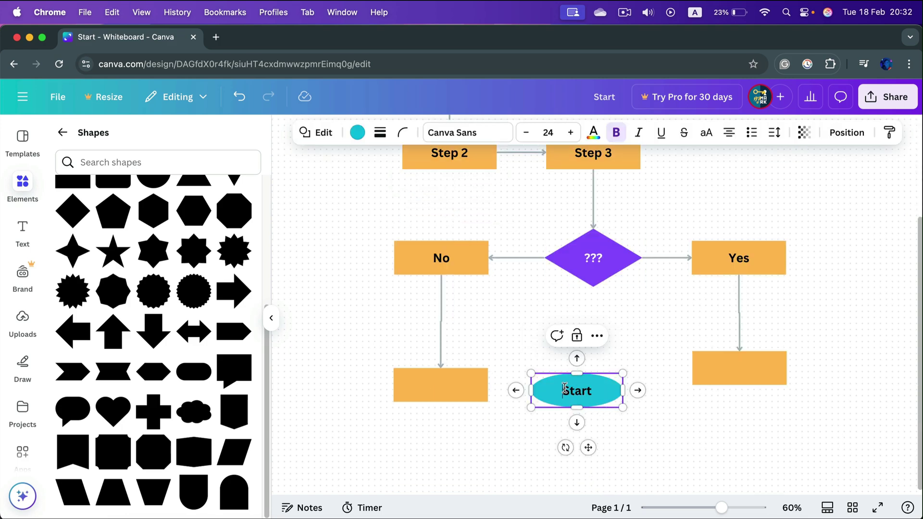
{"action": "double_click", "coordinate": [570, 388]}
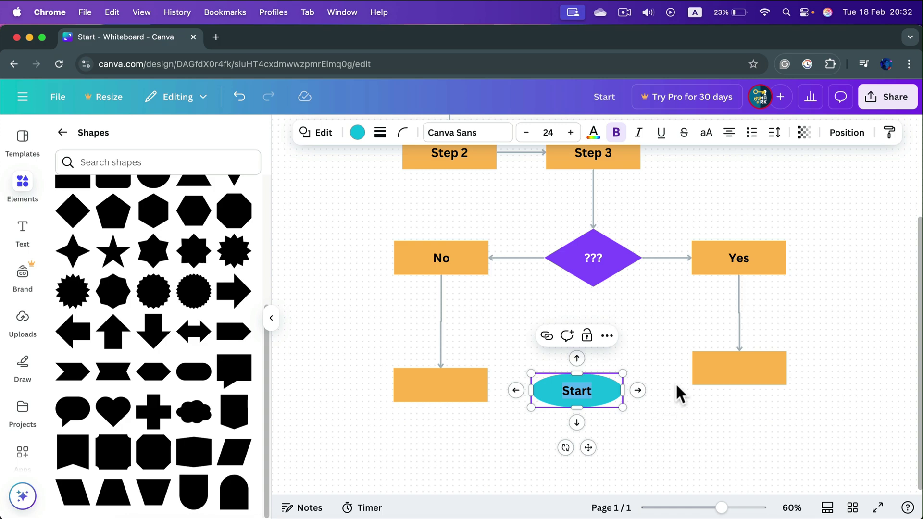
{"action": "type", "text": "End"}
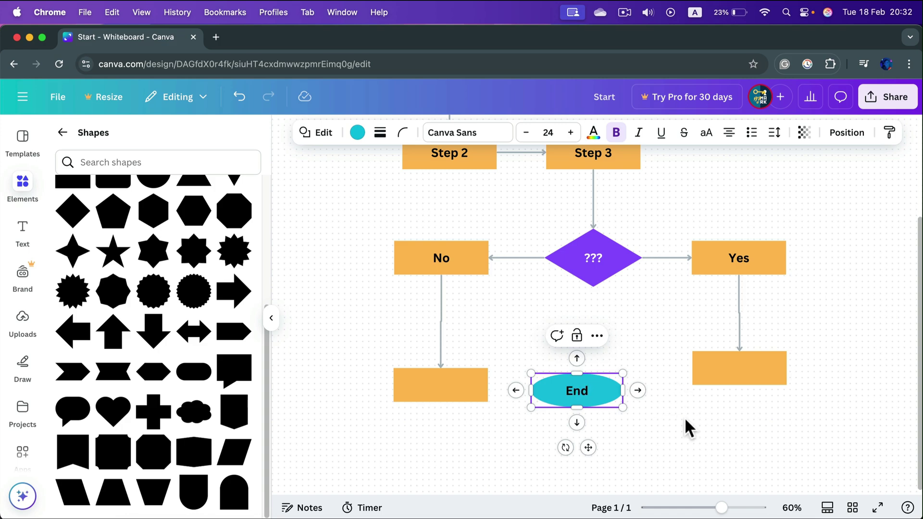
{"action": "left_click", "coordinate": [685, 420]}
{"action": "left_click_drag", "start_coordinate": [600, 392], "coordinate": [617, 392]}
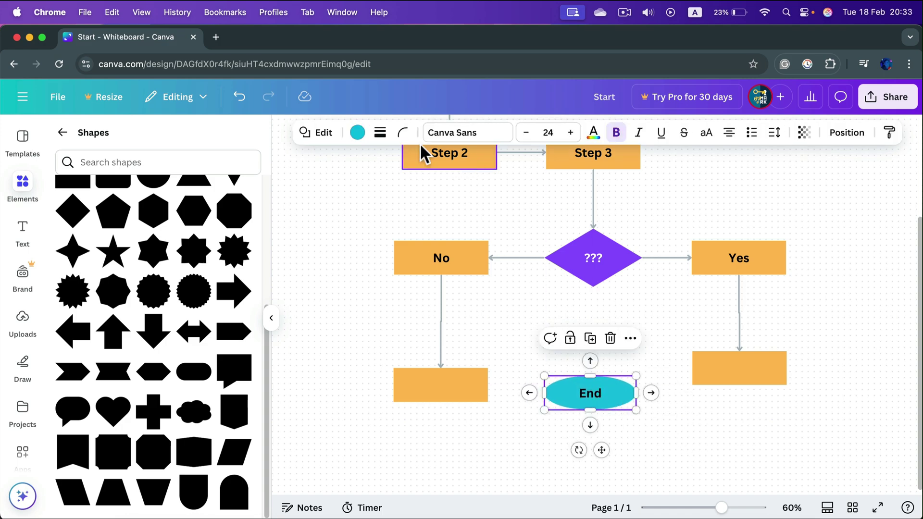
{"action": "left_click", "coordinate": [357, 132]}
{"action": "left_click", "coordinate": [104, 465]}
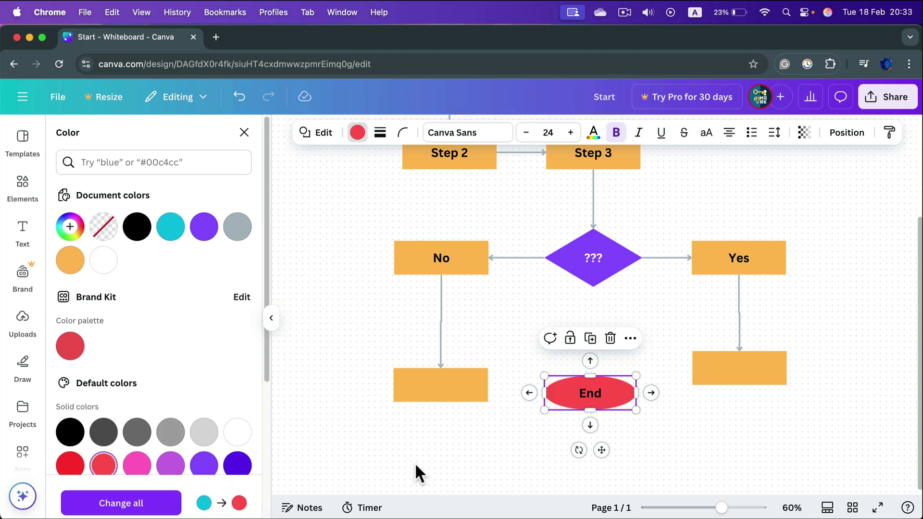
Connect both bottom empty boxes to the End oval.
{"action": "left_click", "coordinate": [464, 371]}
{"action": "left_click_drag", "start_coordinate": [502, 386], "coordinate": [612, 385]}
{"action": "left_click", "coordinate": [748, 369]}
{"action": "left_click_drag", "start_coordinate": [678, 368], "coordinate": [635, 394]}
Download the flowchart as a PDF Standard file and open the resulting Start.pdf.
{"action": "scroll", "coordinate": [534, 340], "scroll_direction": "up", "scroll_amount": 3}
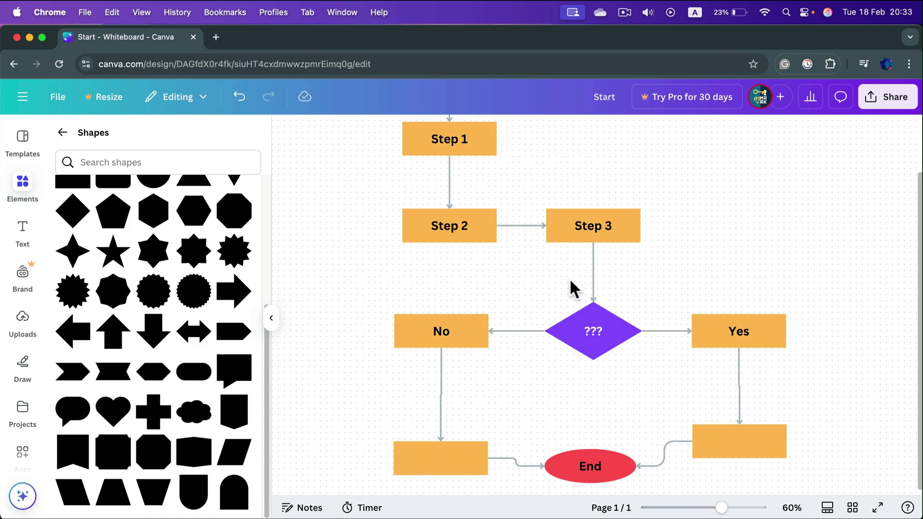
{"action": "scroll", "coordinate": [569, 282], "scroll_direction": "up", "scroll_amount": 2}
{"action": "scroll", "coordinate": [567, 277], "scroll_direction": "down", "scroll_amount": 2}
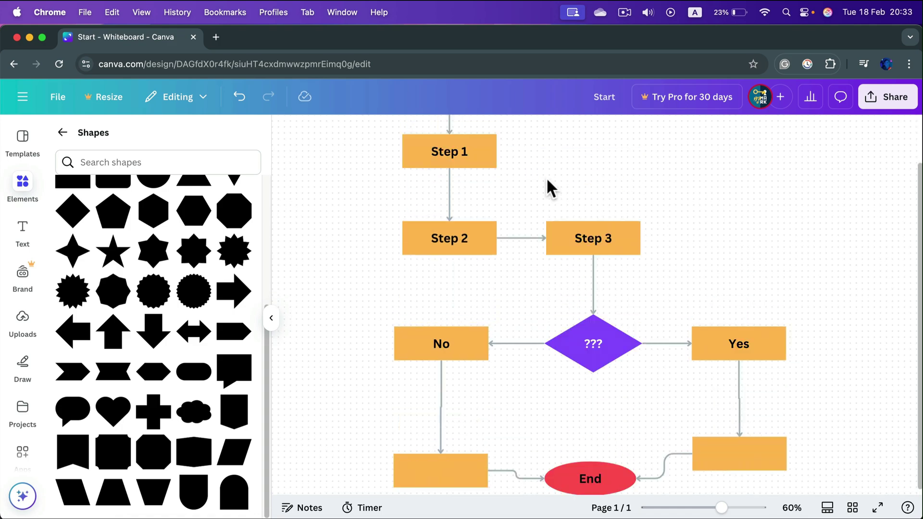
{"action": "scroll", "coordinate": [596, 343], "scroll_direction": "up", "scroll_amount": 2}
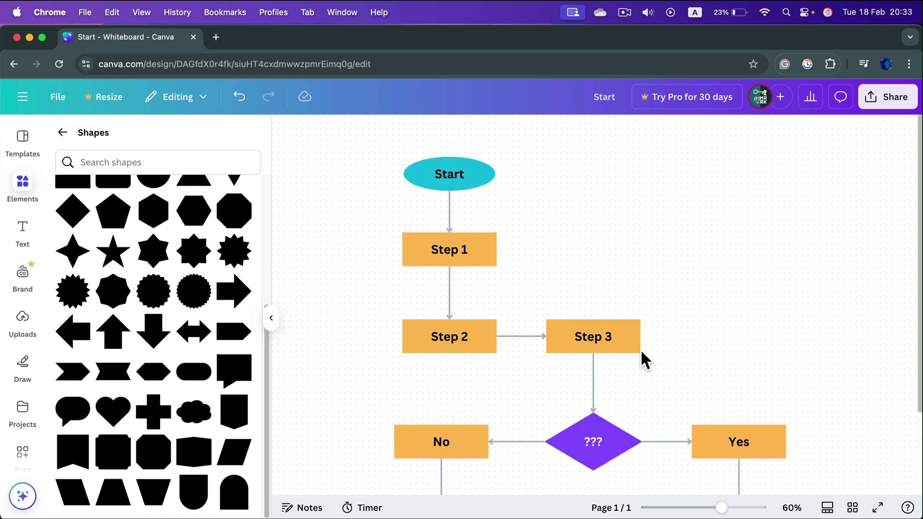
{"action": "scroll", "coordinate": [644, 360], "scroll_direction": "down", "scroll_amount": 2}
{"action": "scroll", "coordinate": [639, 351], "scroll_direction": "down", "scroll_amount": 1}
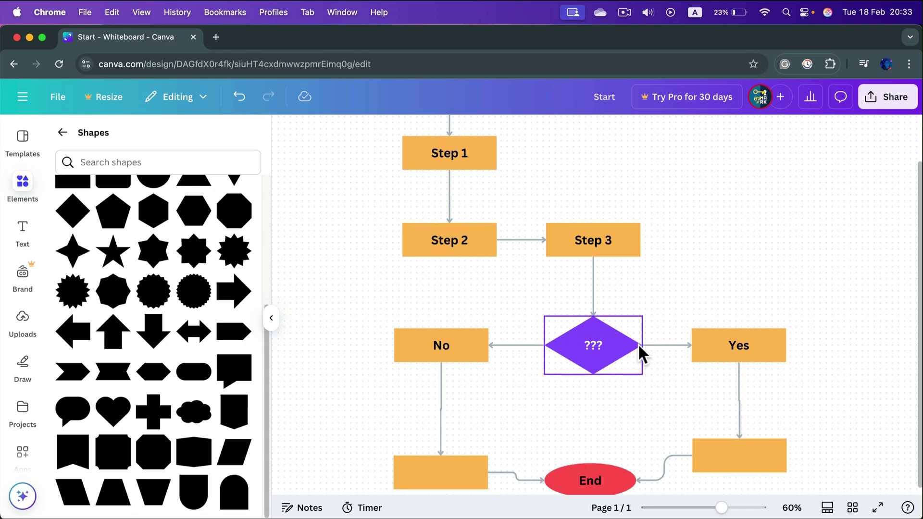
{"action": "left_click", "coordinate": [902, 89]}
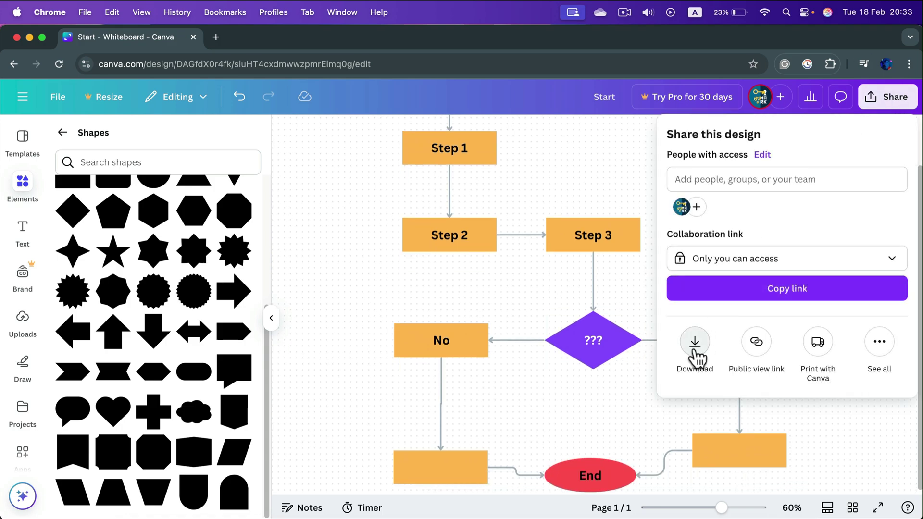
{"action": "left_click", "coordinate": [694, 343]}
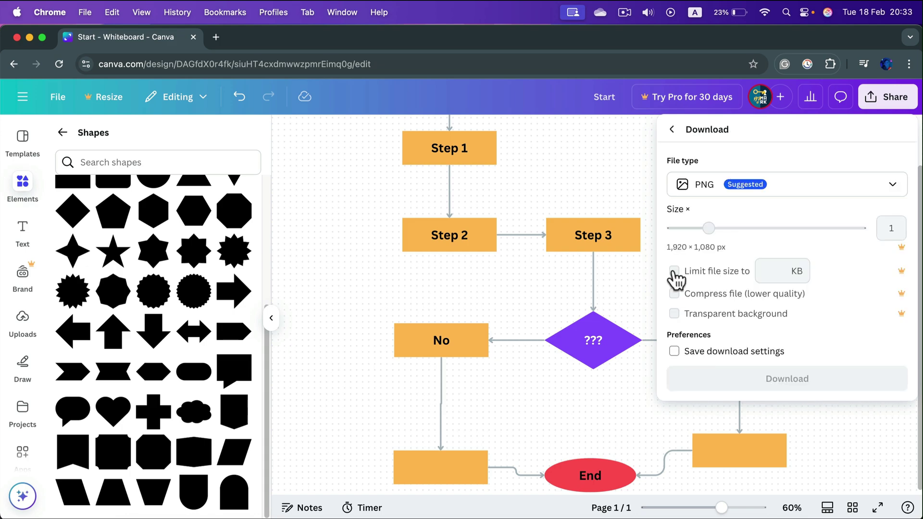
{"action": "left_click", "coordinate": [802, 195]}
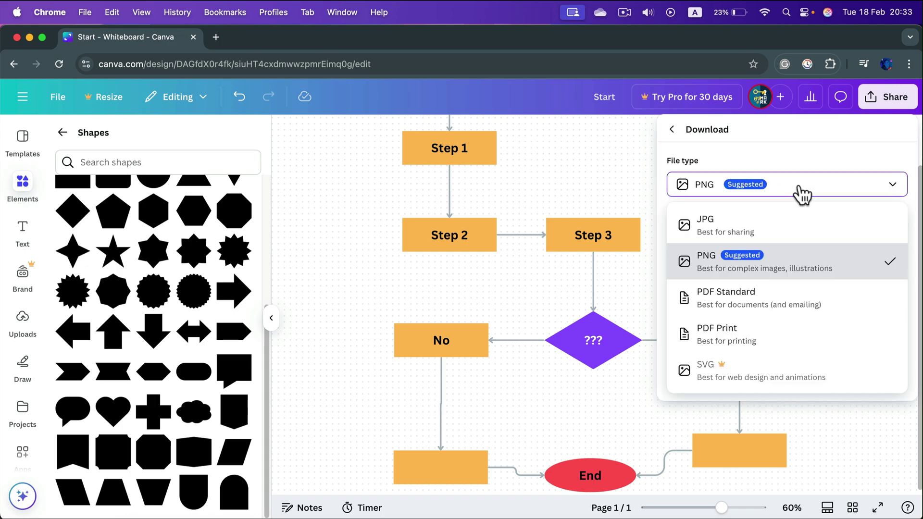
{"action": "left_click", "coordinate": [750, 312]}
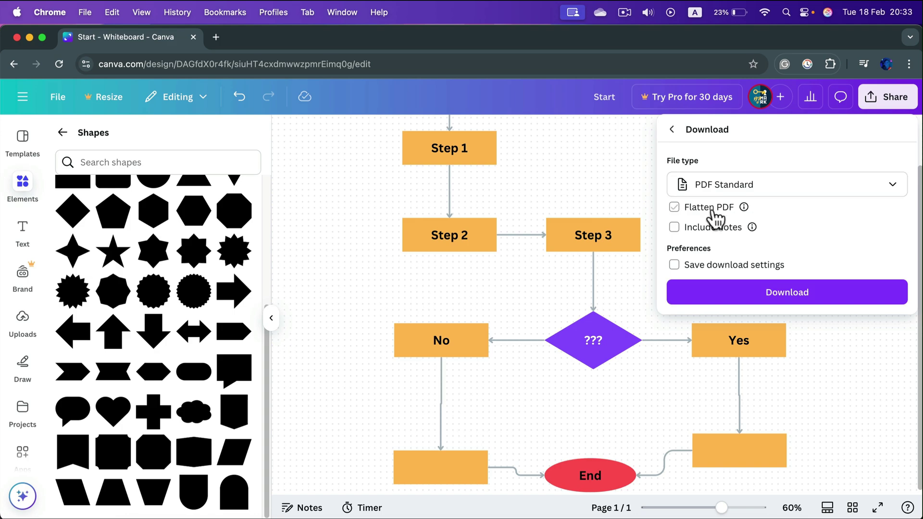
{"action": "left_click", "coordinate": [761, 297]}
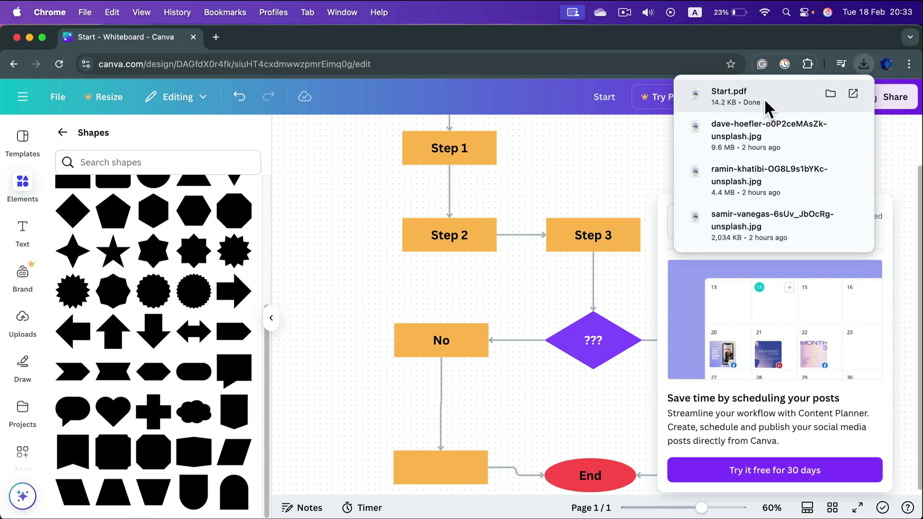
{"action": "left_click", "coordinate": [765, 99]}
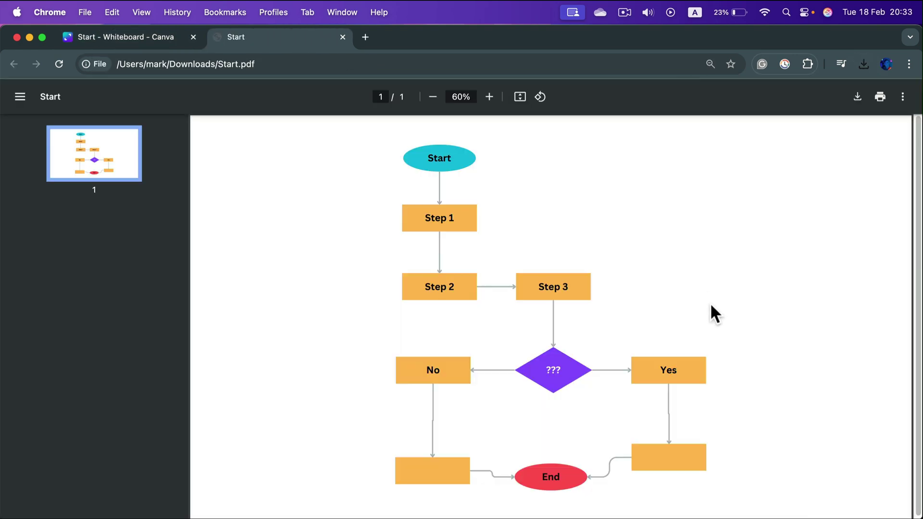
Scroll through the exported PDF, then return to the Start - Whiteboard - Canva tab.
{"action": "scroll", "coordinate": [709, 306], "scroll_direction": "down", "scroll_amount": 1}
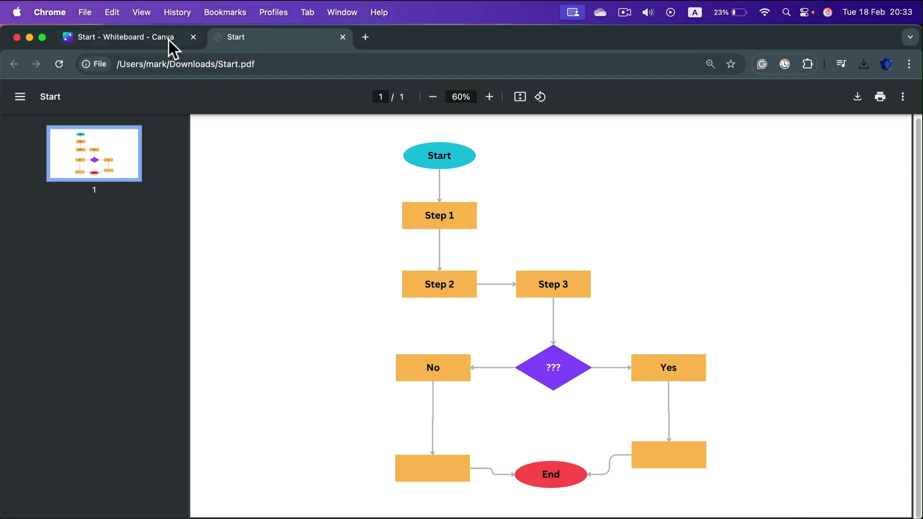
{"action": "left_click", "coordinate": [137, 34]}
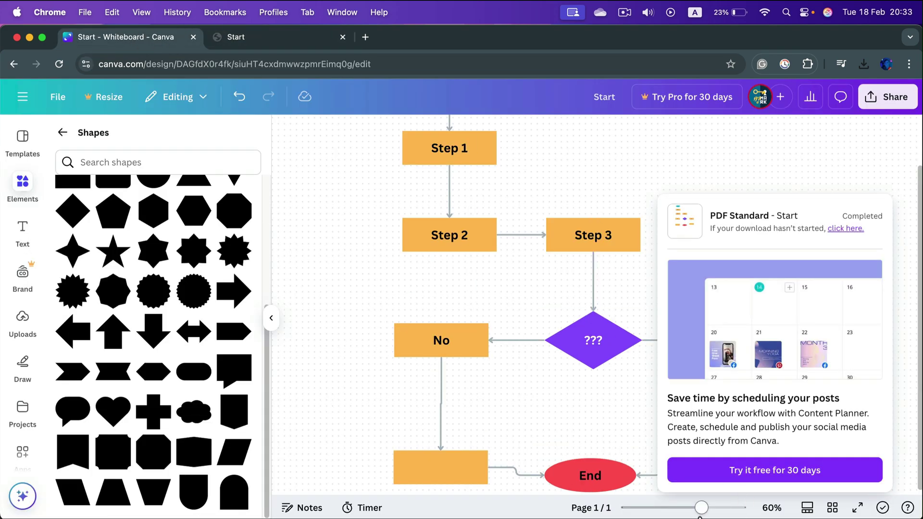
Zoom to about 40% so the whole flowchart fits, then resize the No box.
{"action": "left_click_drag", "start_coordinate": [702, 507], "coordinate": [677, 508]}
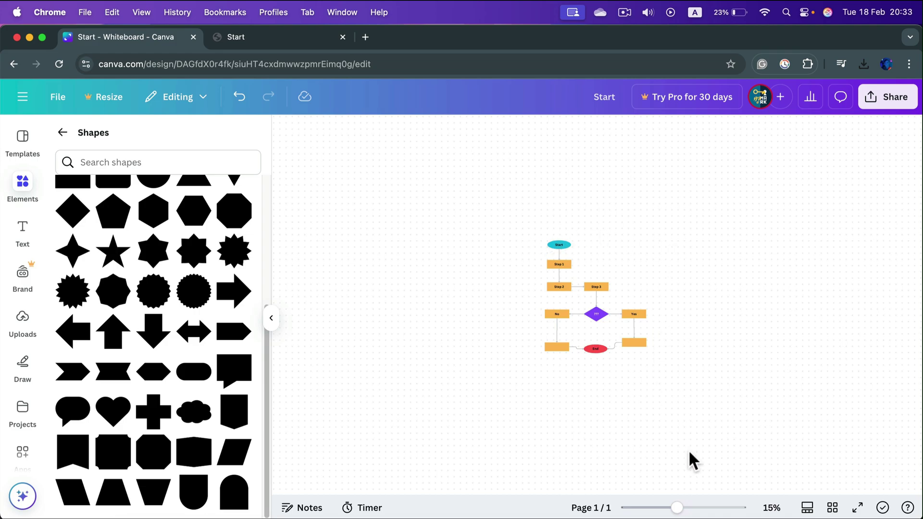
{"action": "left_click_drag", "start_coordinate": [678, 510], "coordinate": [698, 508]}
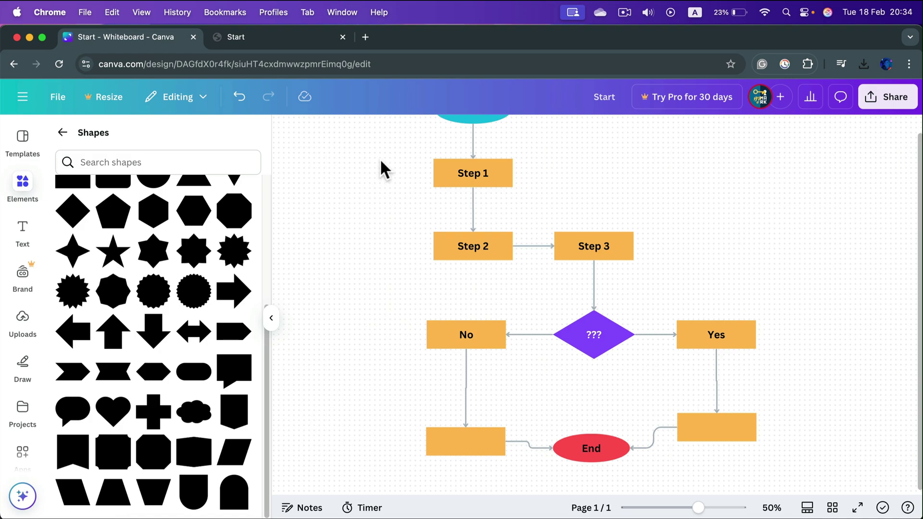
{"action": "mouse_move", "coordinate": [699, 508]}
{"action": "left_mouse_down"}
{"action": "mouse_move", "coordinate": [630, 507]}
{"action": "mouse_move", "coordinate": [702, 508]}
{"action": "mouse_move", "coordinate": [693, 508]}
{"action": "left_mouse_up"}
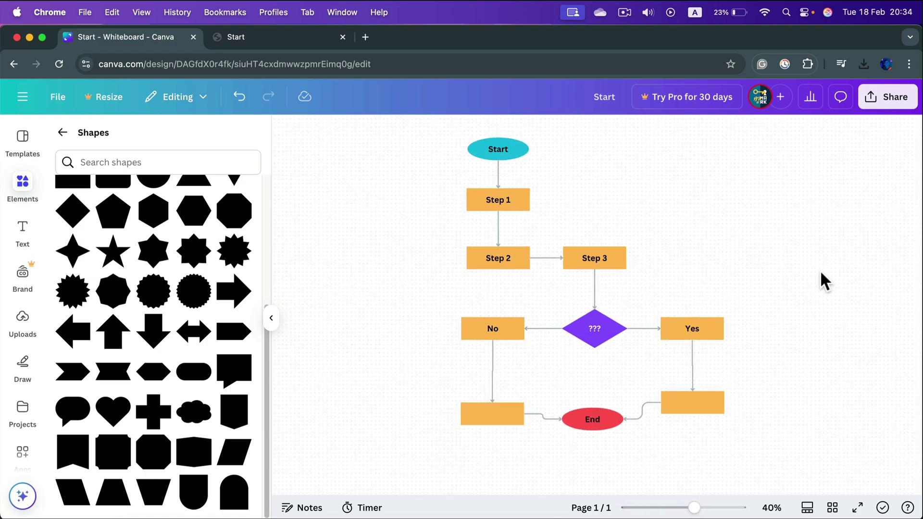
{"action": "scroll", "coordinate": [703, 277], "scroll_direction": "up", "scroll_amount": 1}
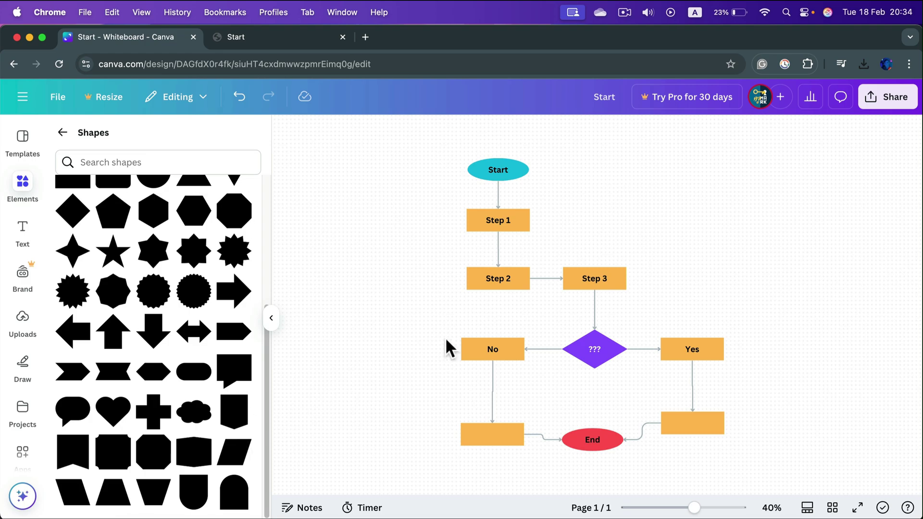
{"action": "left_click", "coordinate": [474, 341]}
{"action": "mouse_move", "coordinate": [461, 338]}
{"action": "left_mouse_down"}
{"action": "mouse_move", "coordinate": [335, 268]}
{"action": "mouse_move", "coordinate": [454, 337]}
{"action": "left_mouse_up"}
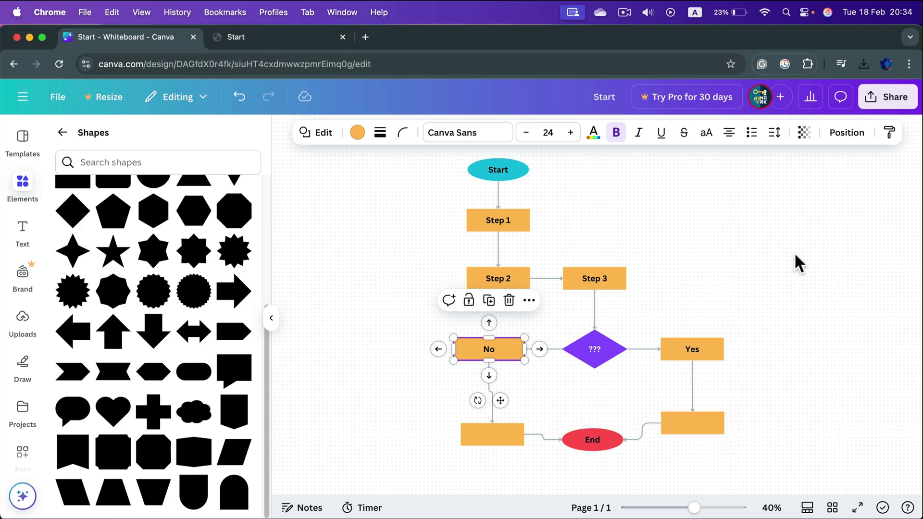